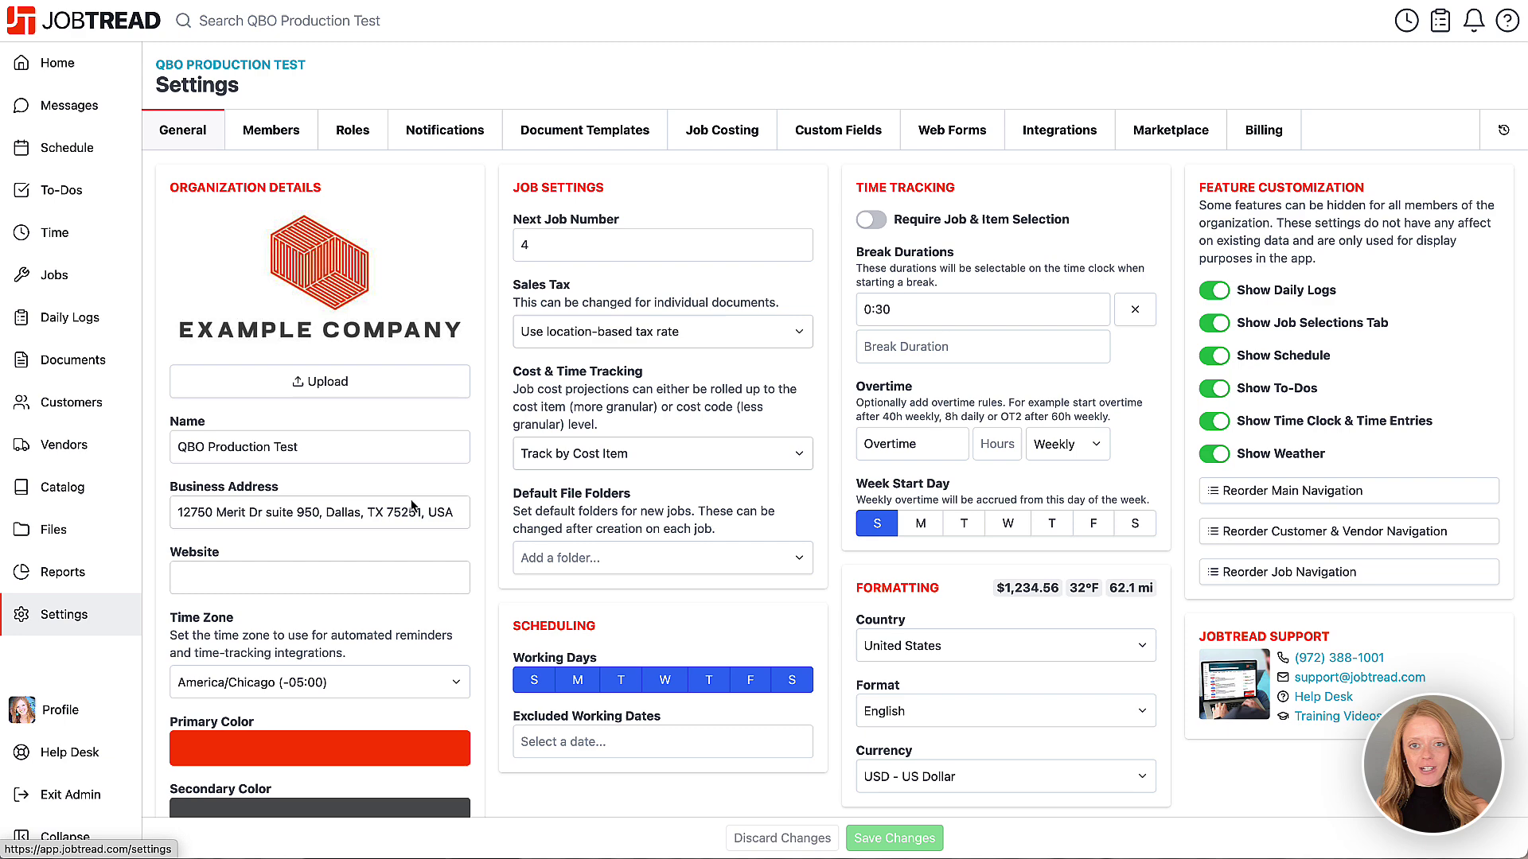
Step: Open the QuickBooks Online integration setup, leaving 'Display Pay Now button on invoices' switched on
click(1036, 150)
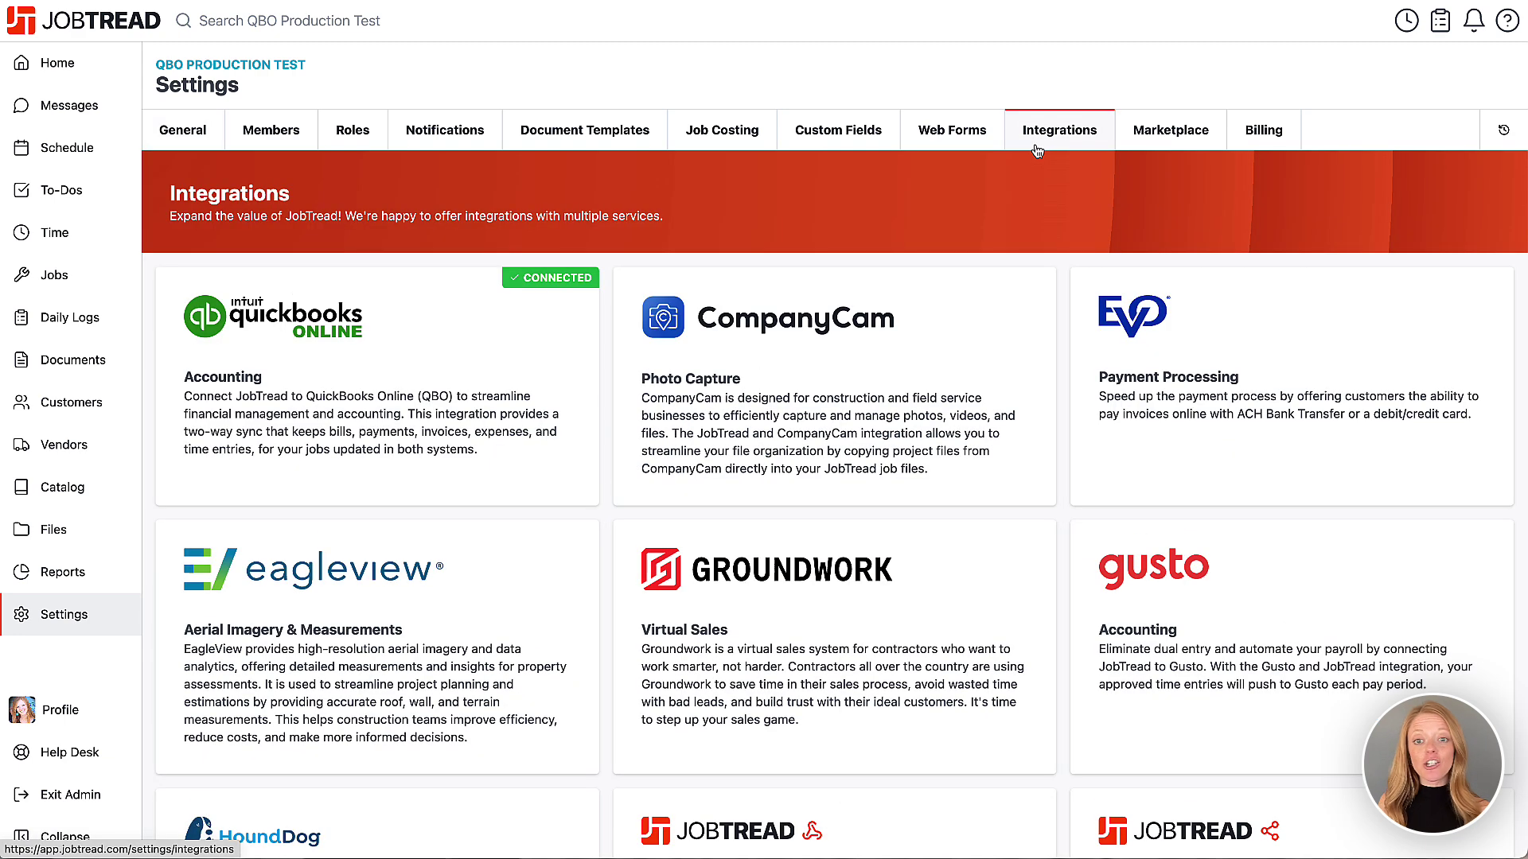
click(477, 363)
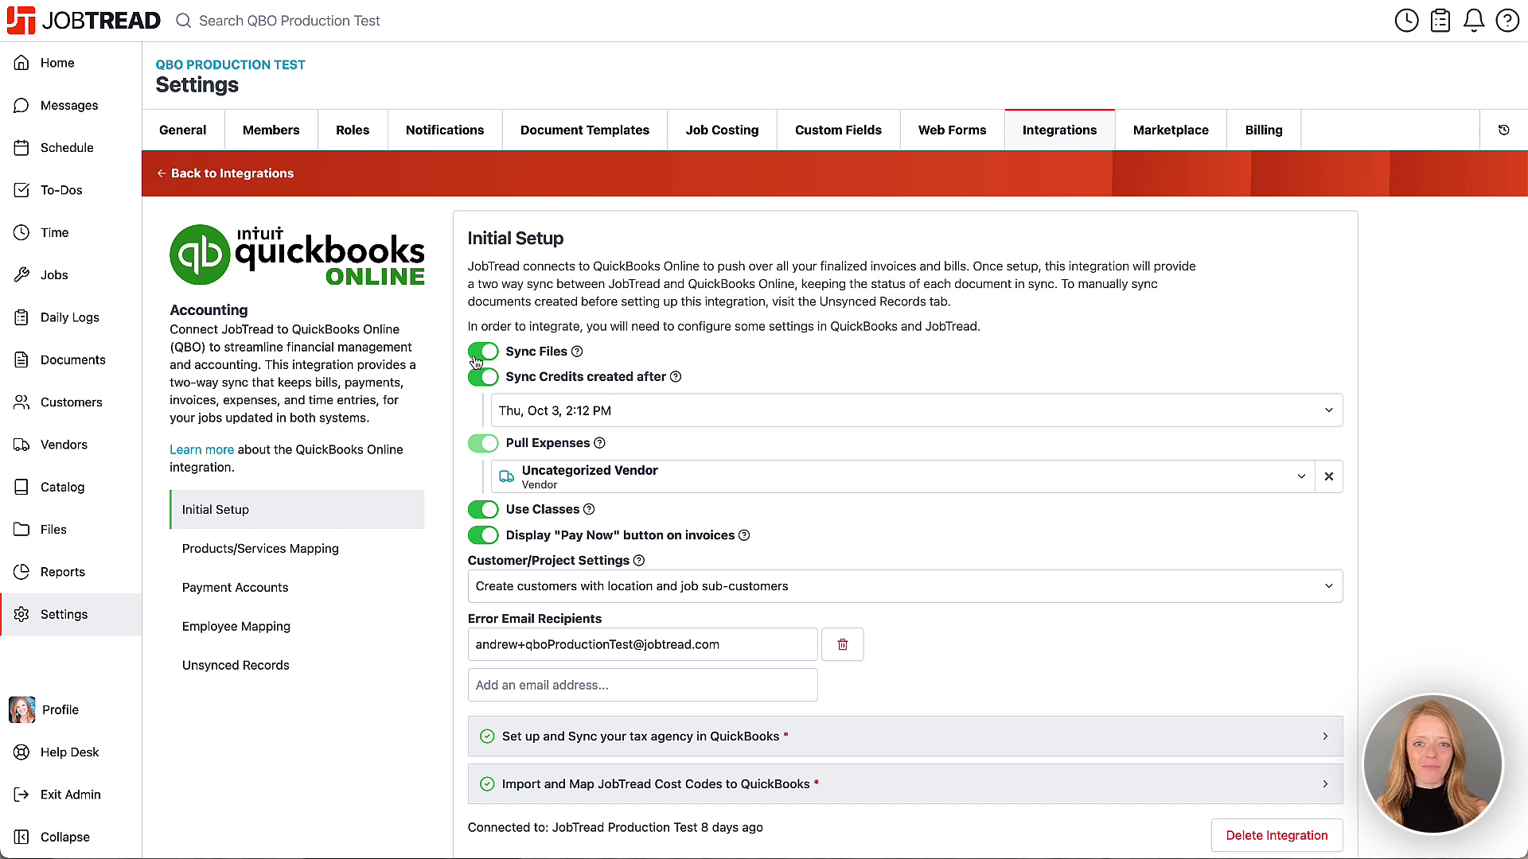
click(481, 538)
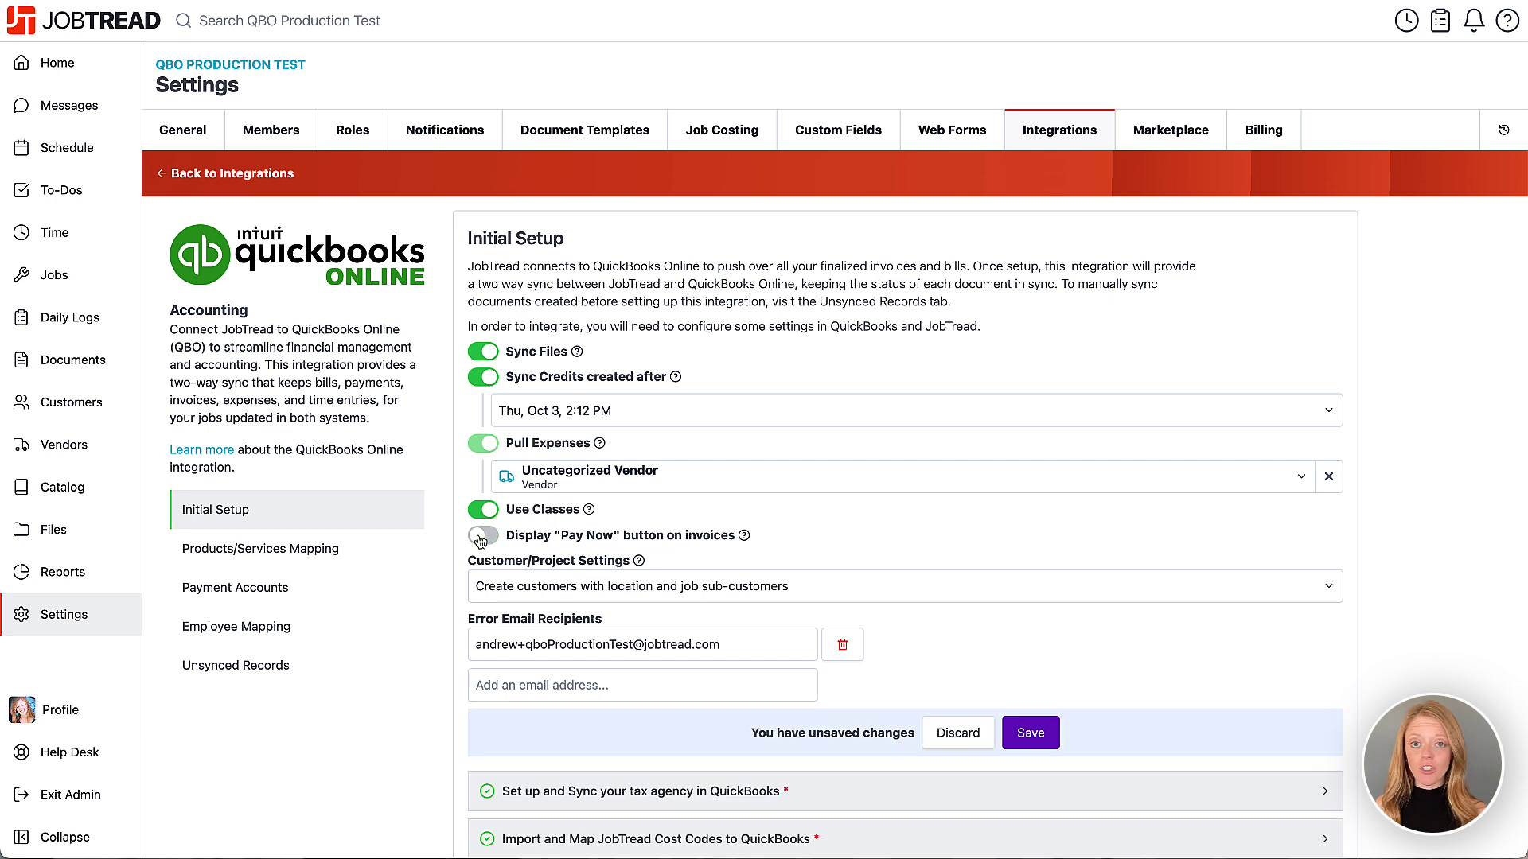
click(481, 539)
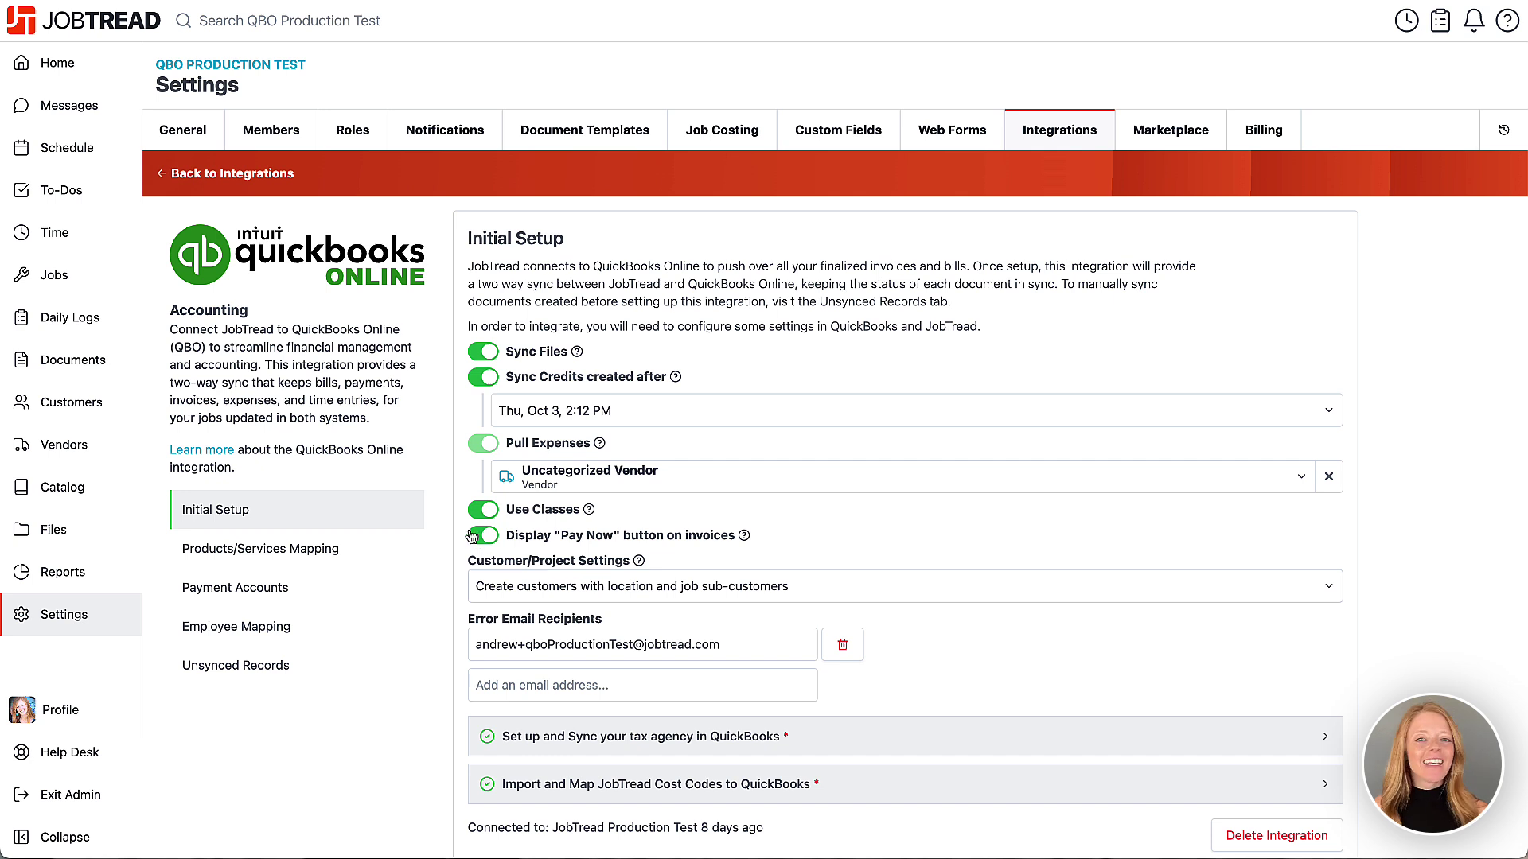
Step: Go to Job 3's budget from the jobs list
click(121, 285)
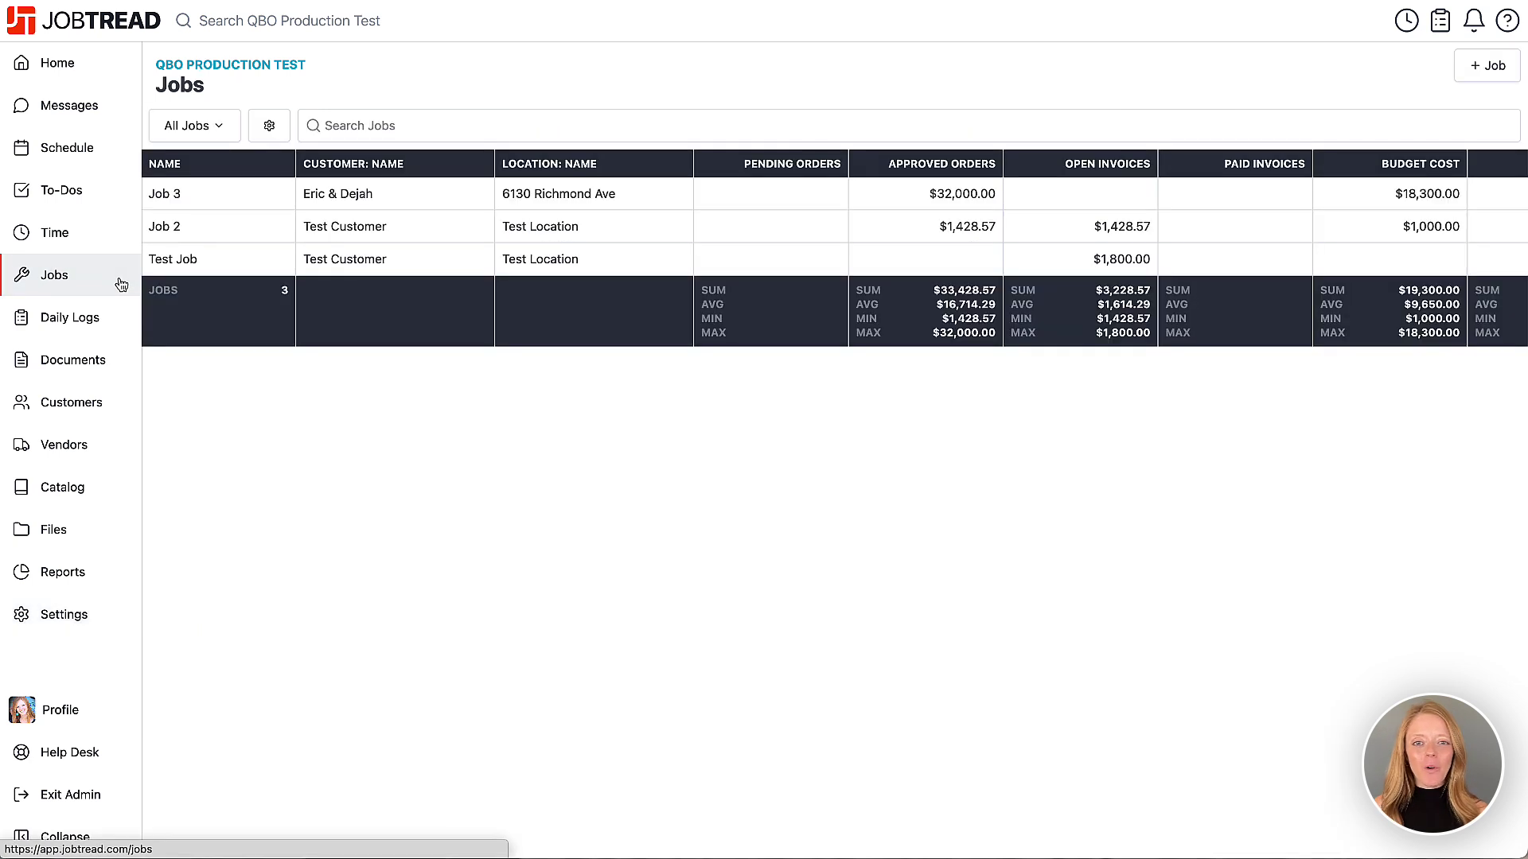
click(235, 202)
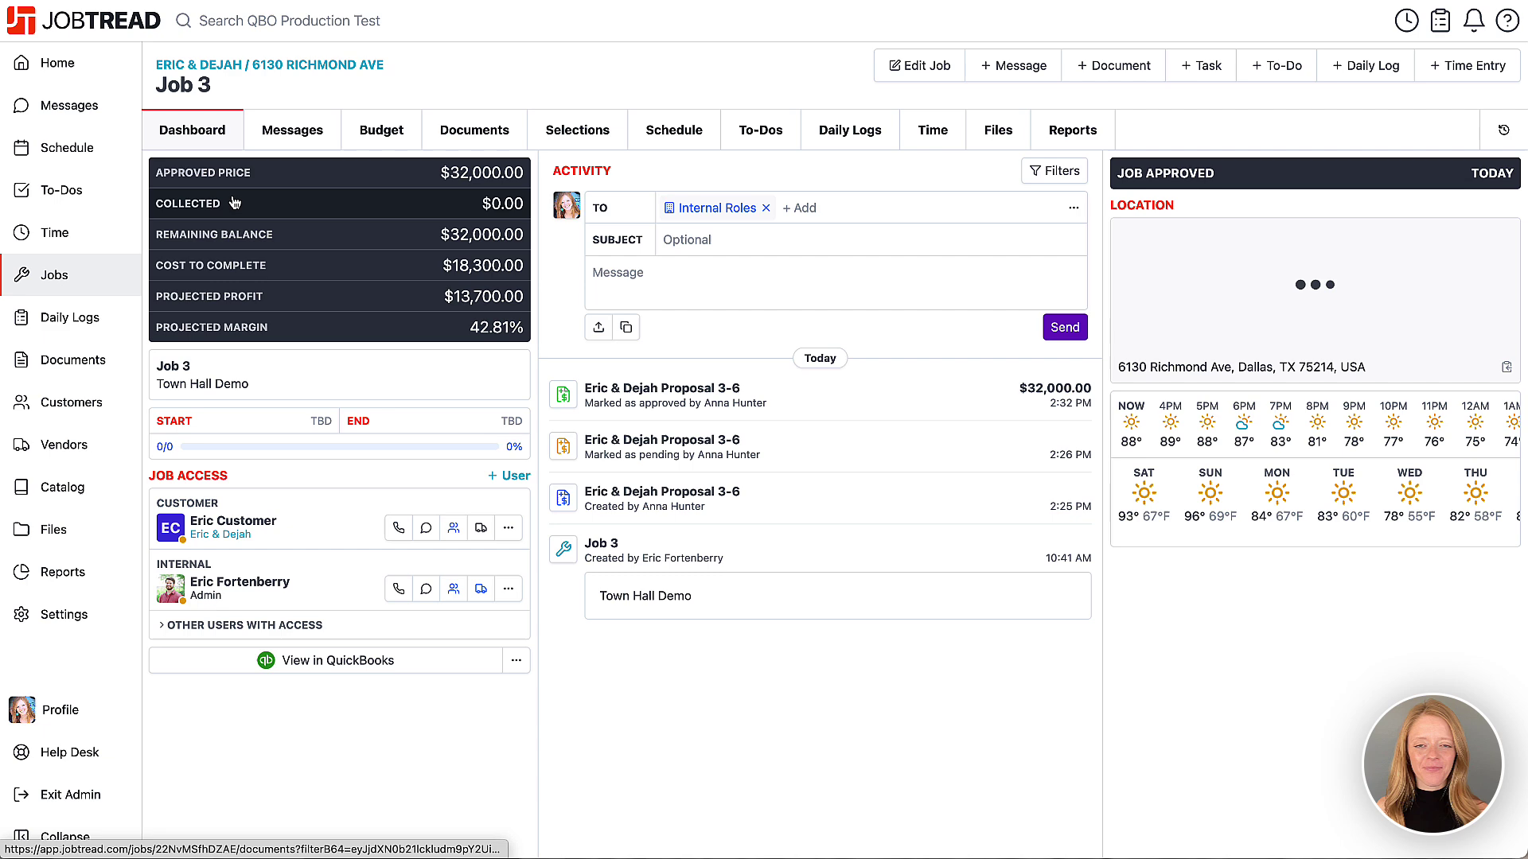
click(366, 139)
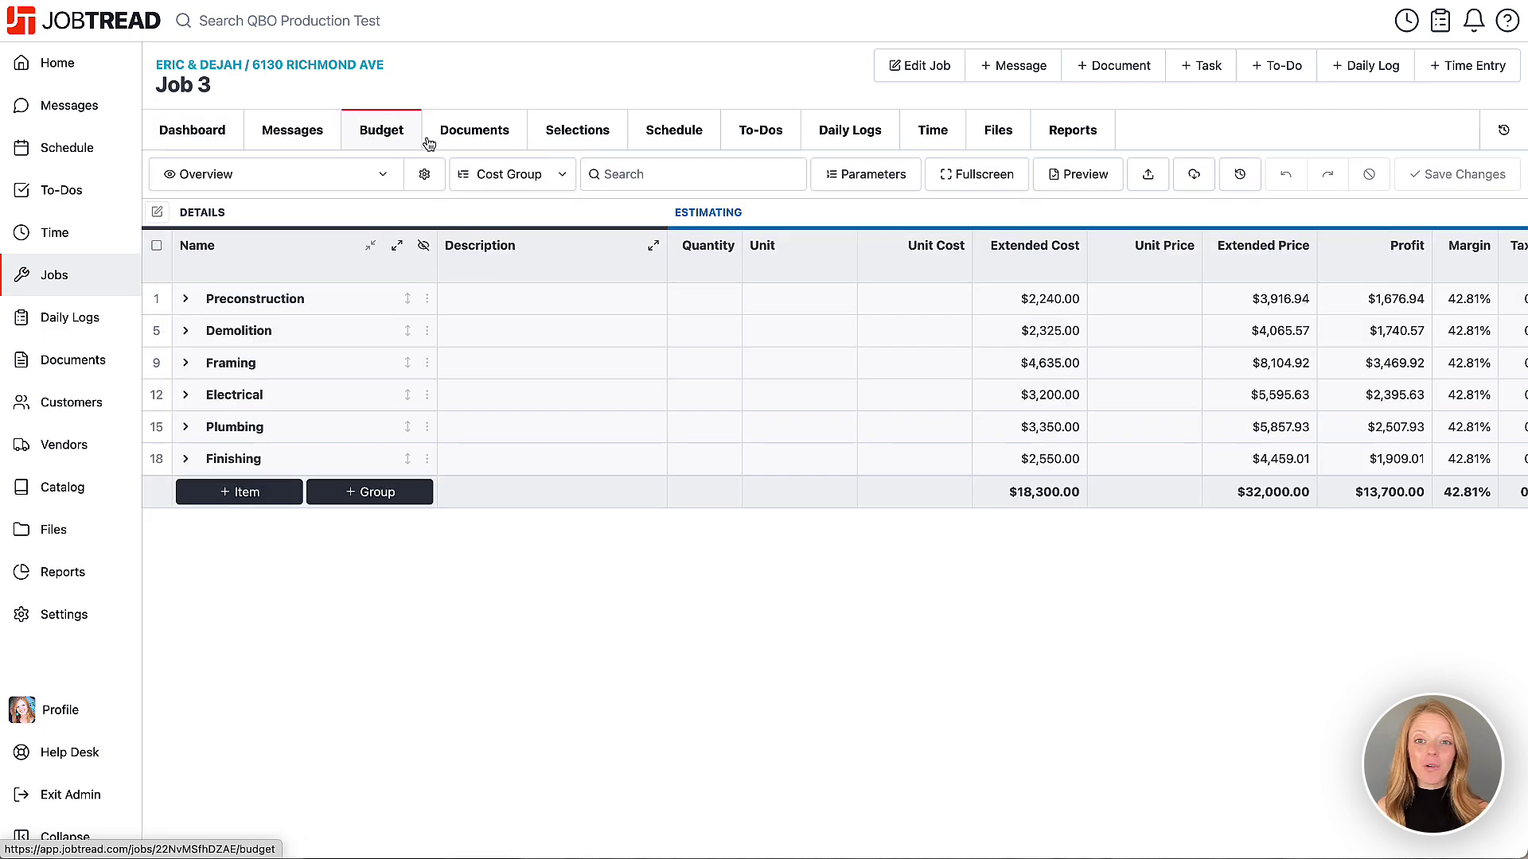
Step: Create an invoice billing 50% of the selected total ($16,000)
click(1098, 74)
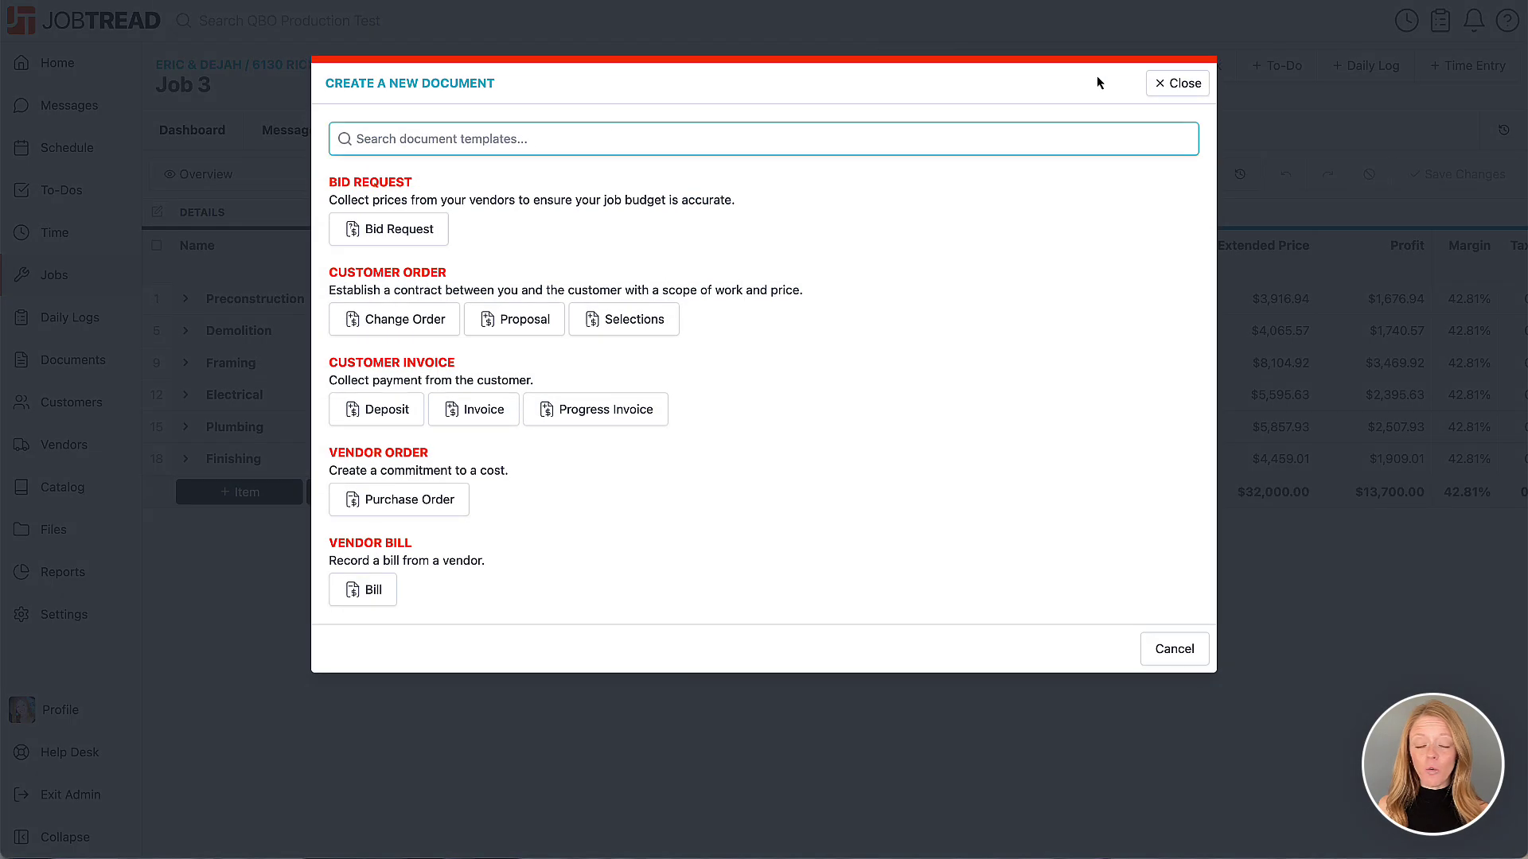
click(481, 411)
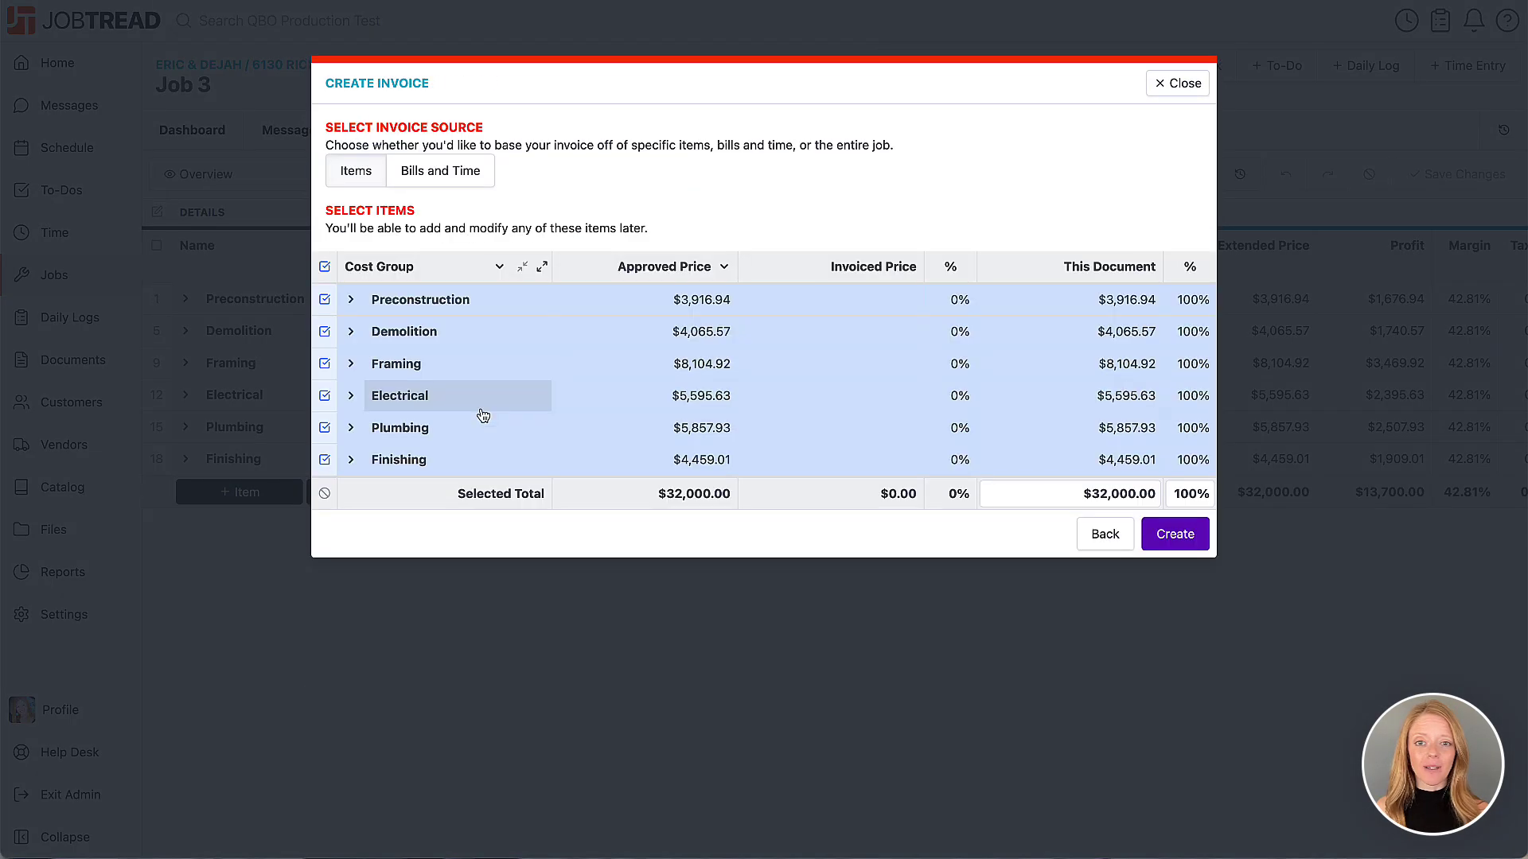
click(1190, 493)
text(50)
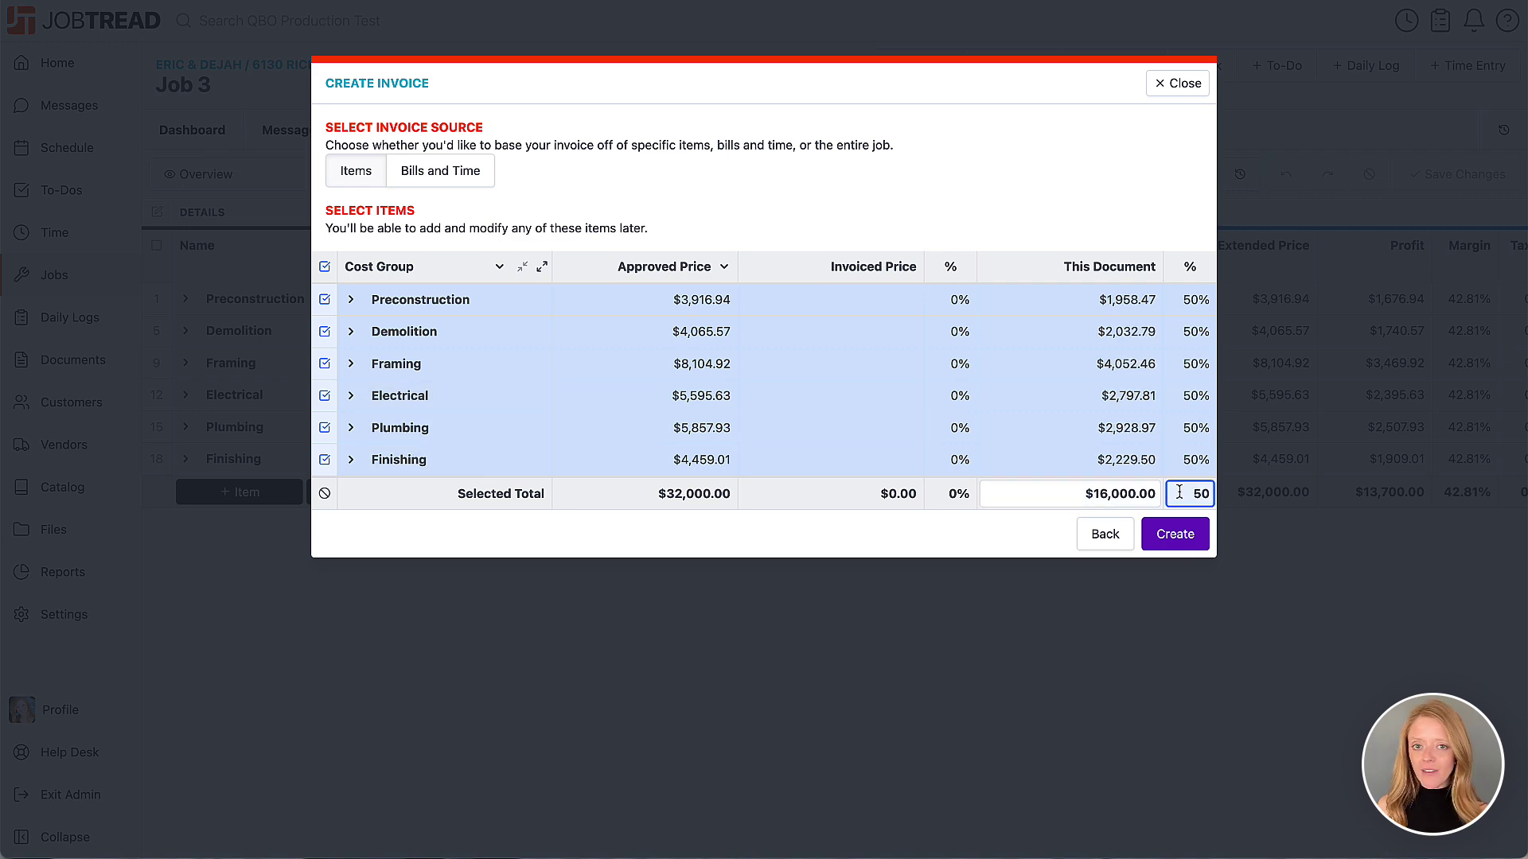
click(1176, 533)
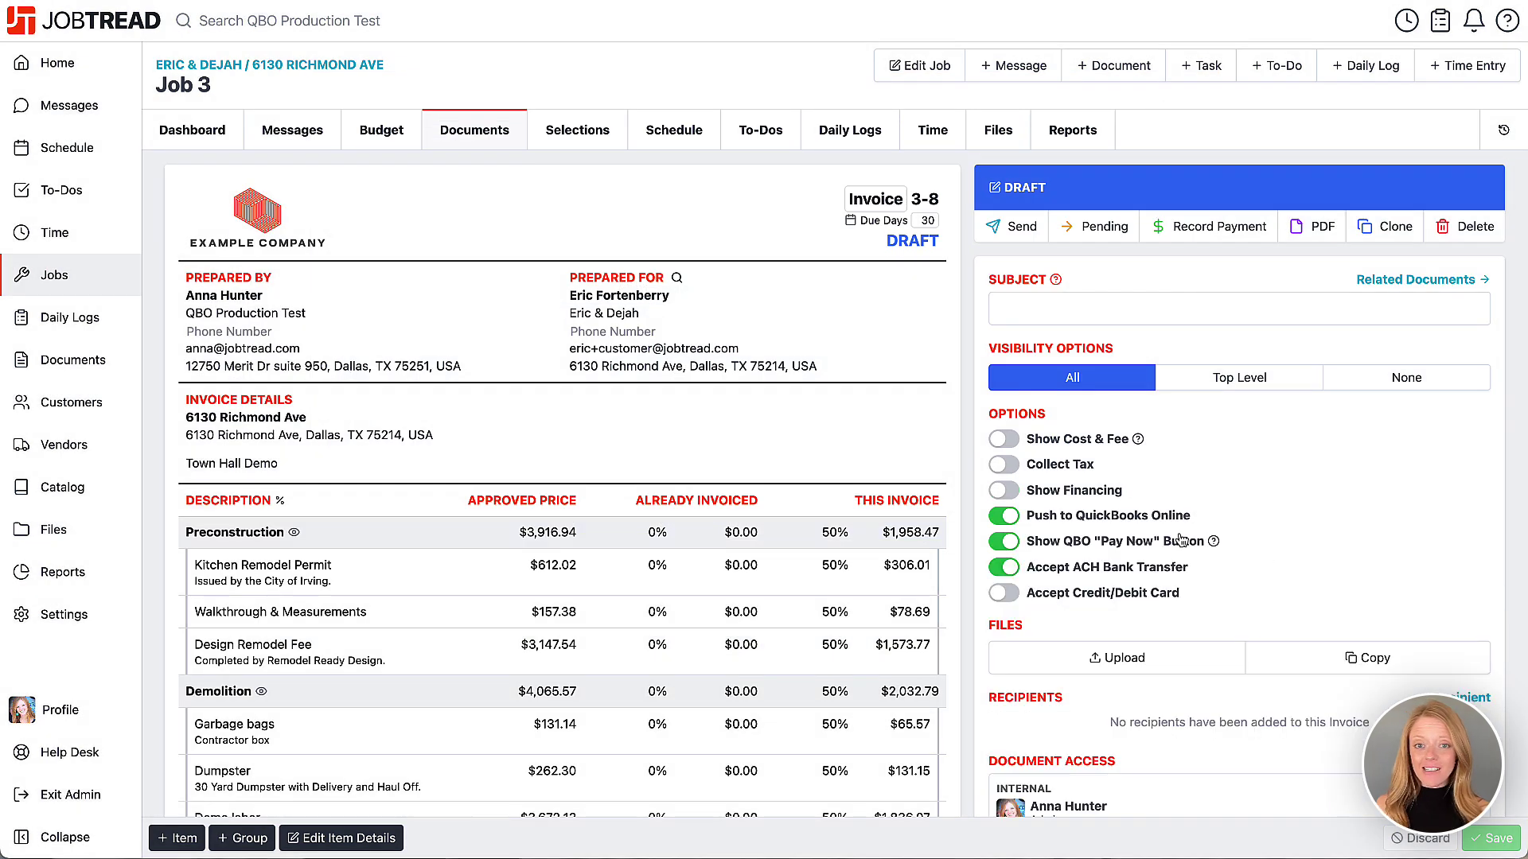
Step: Set Invoice 3-8 to Top Level visibility, keep QBO Pay Now on, accept cards, and save
click(1215, 379)
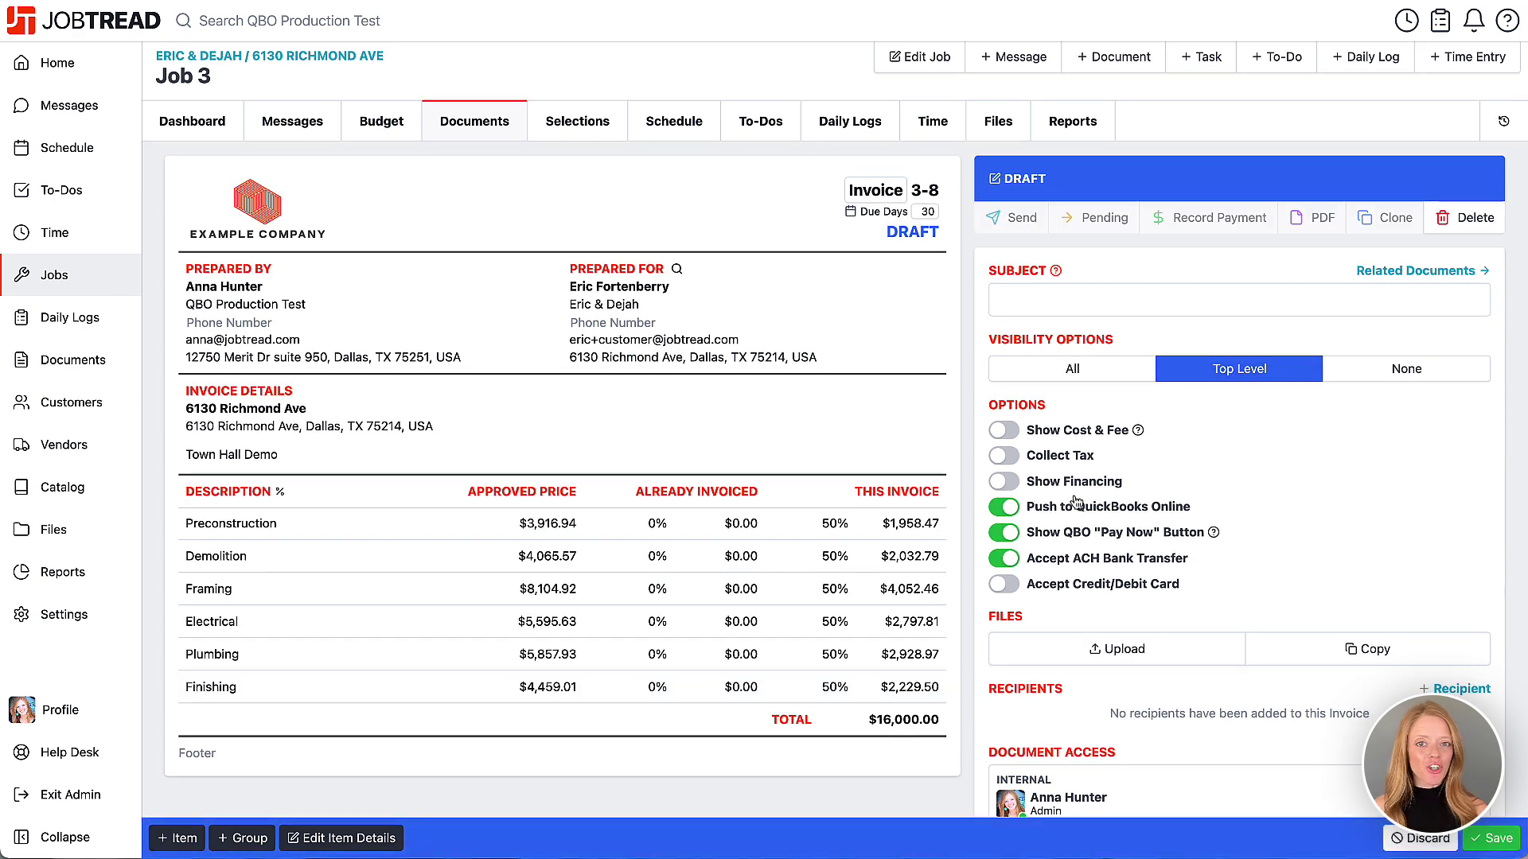
click(1006, 533)
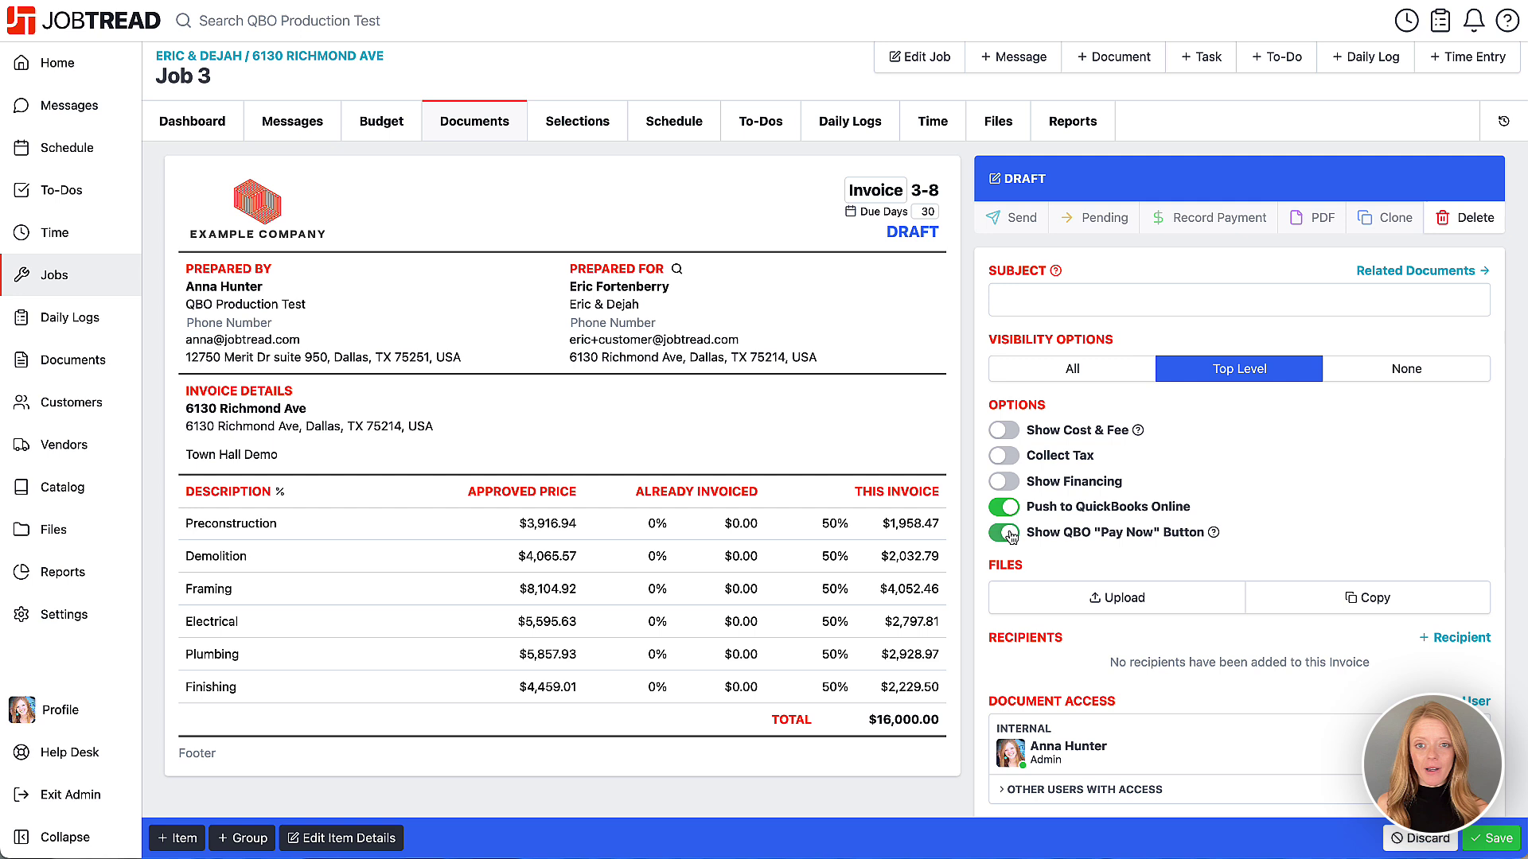
click(1006, 532)
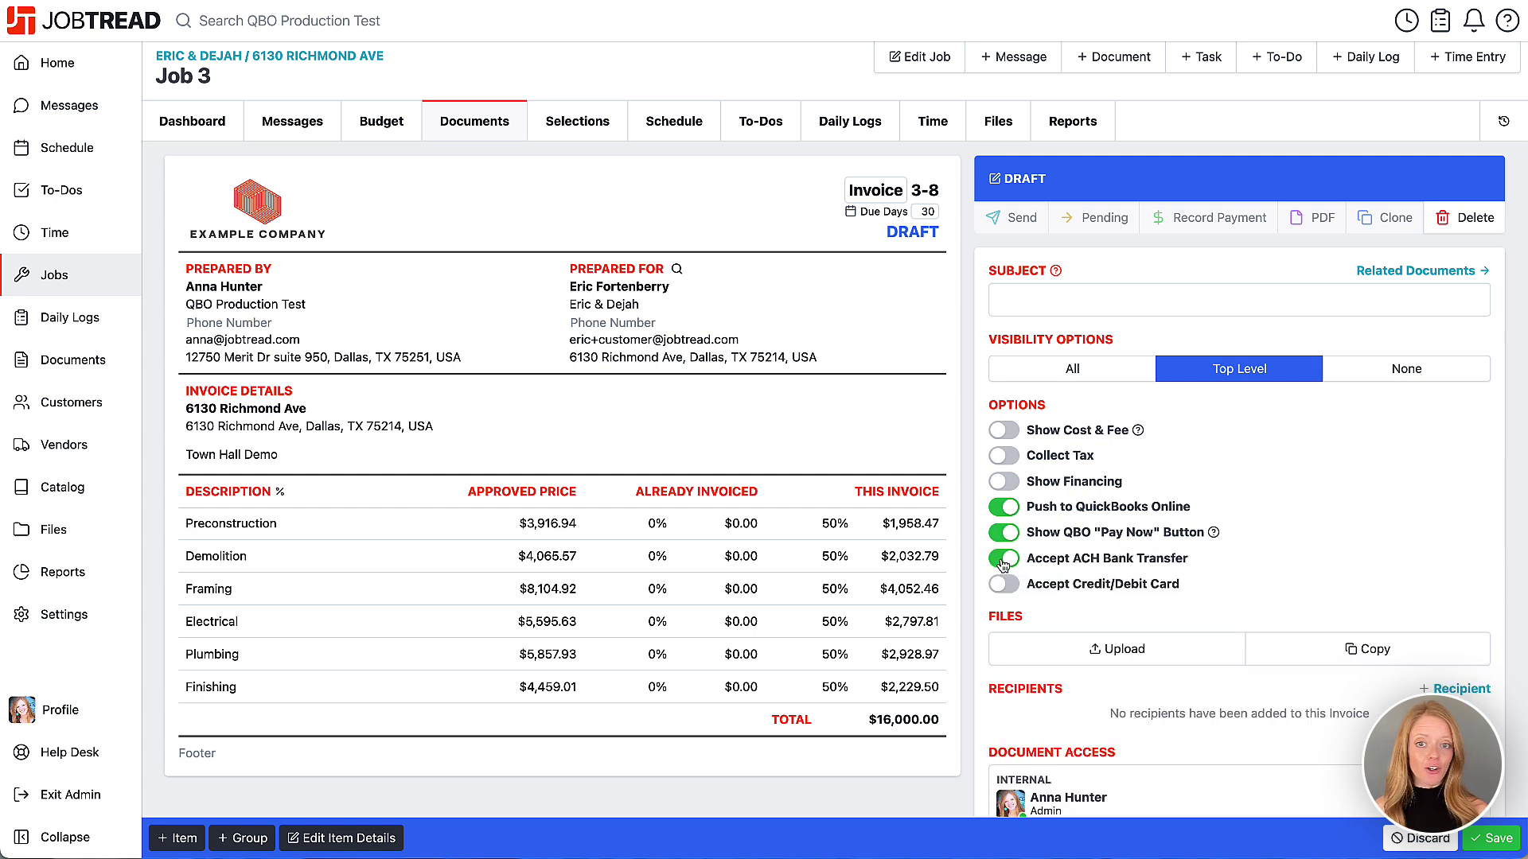
click(1005, 585)
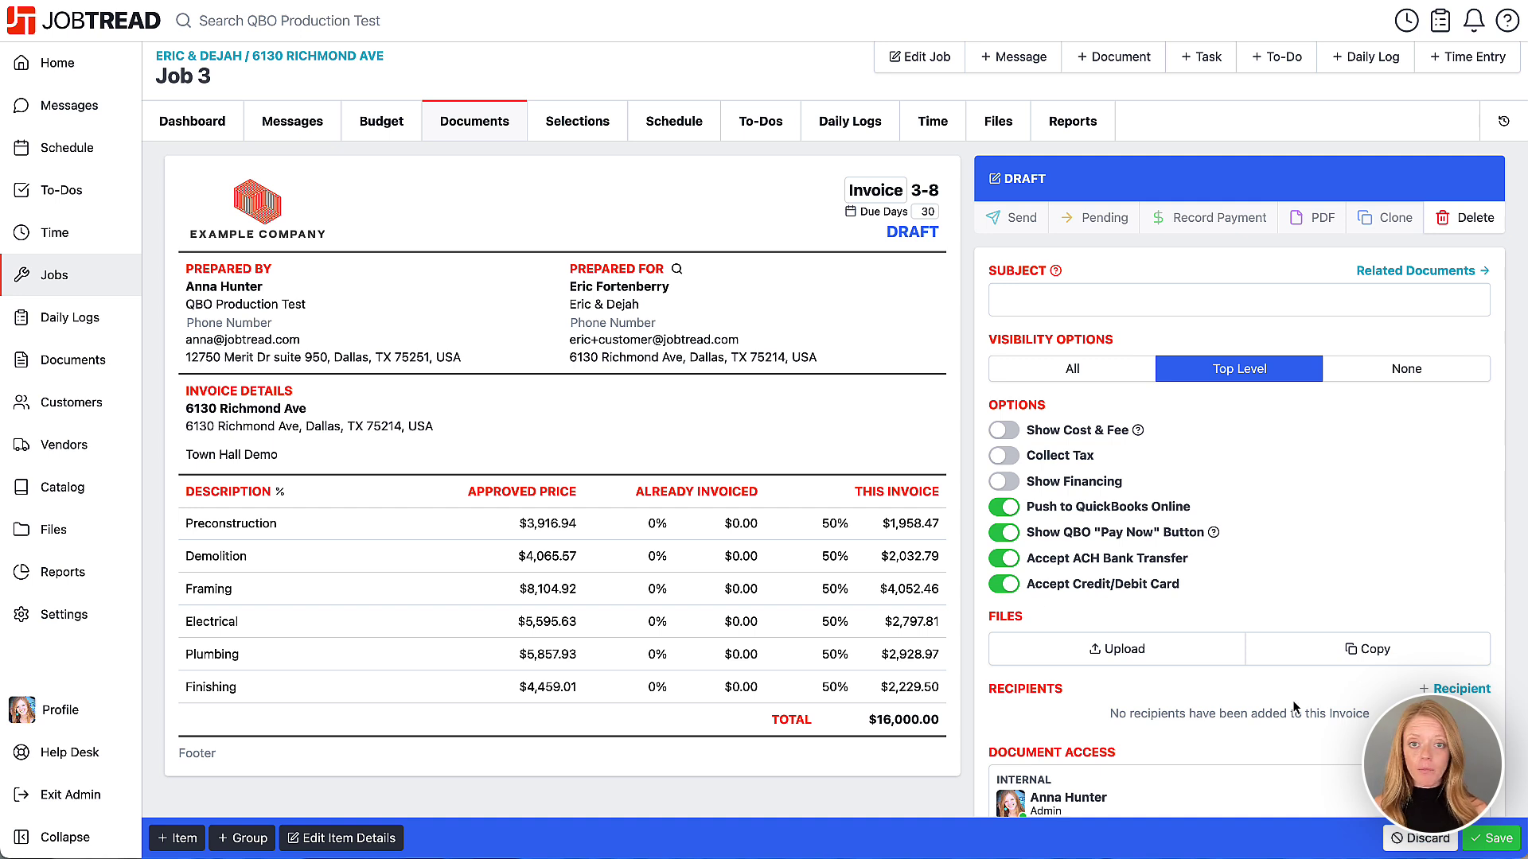
click(1503, 850)
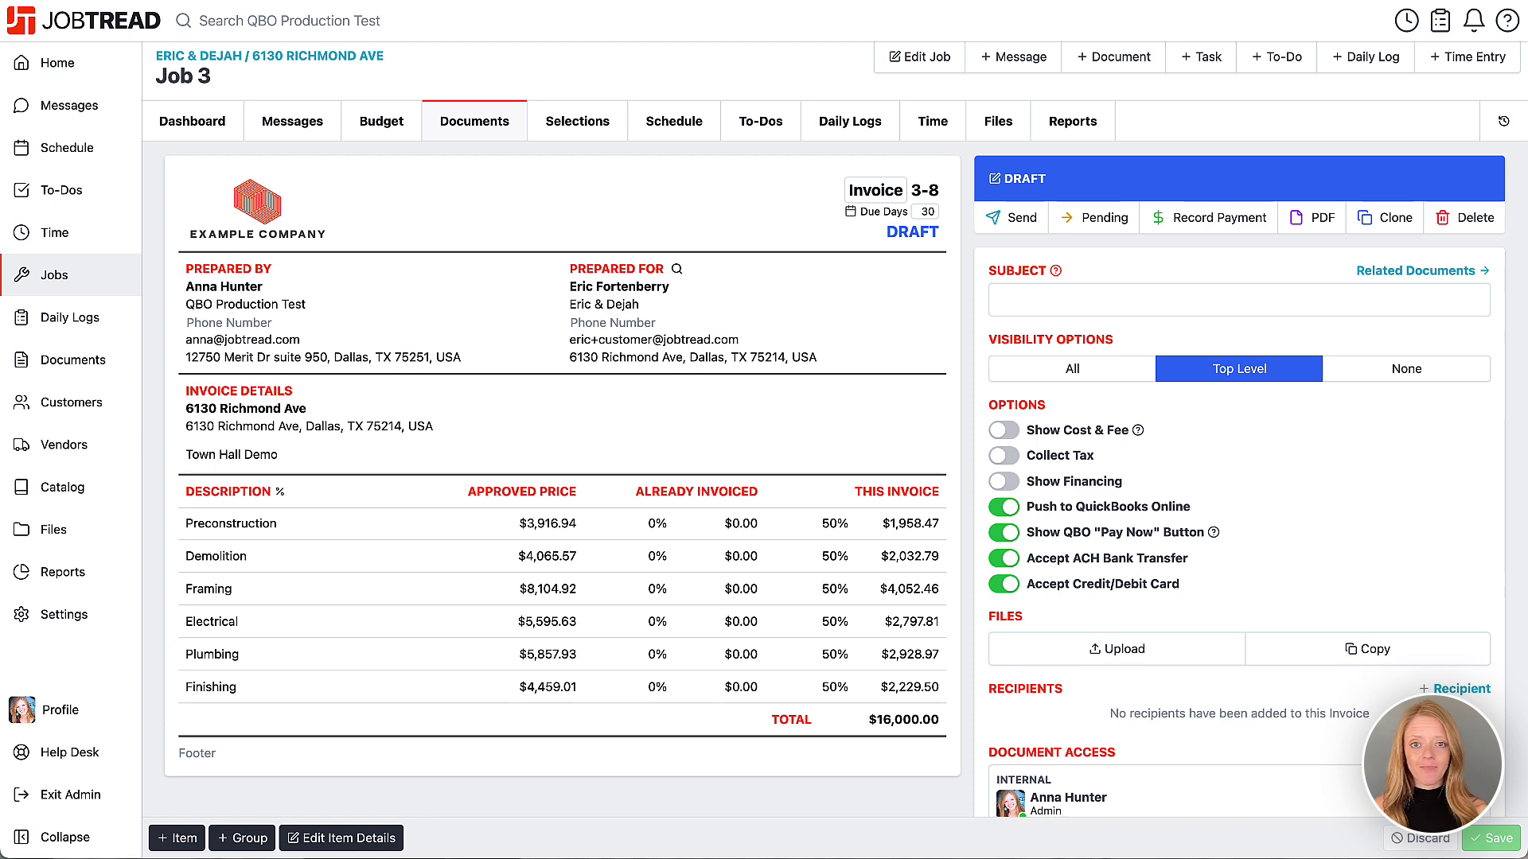
Step: Send Invoice 3-8 to the customer, then preview it as the recipient user
click(1012, 227)
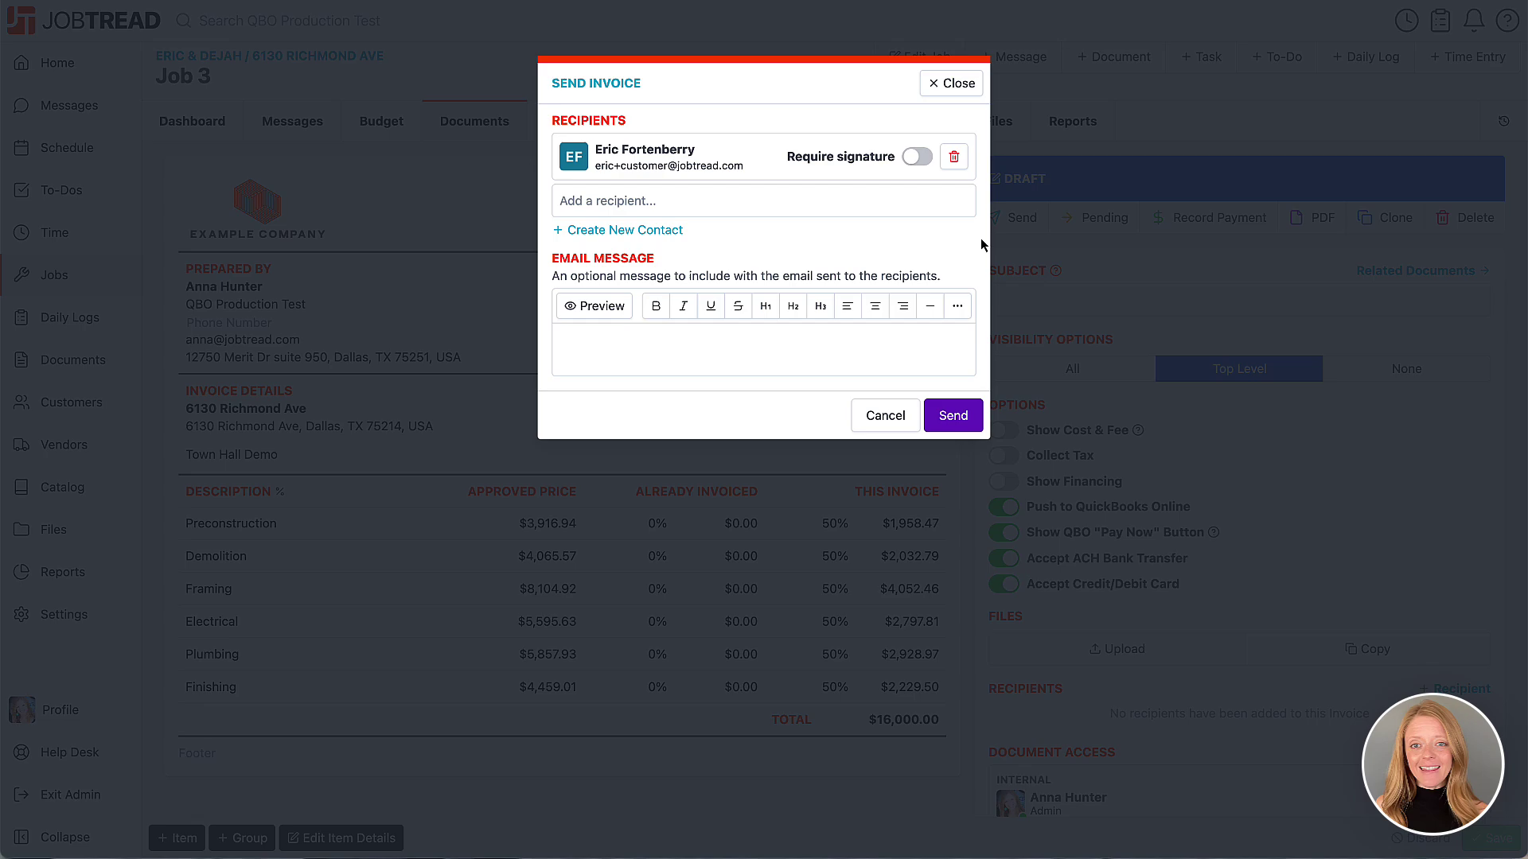
click(961, 415)
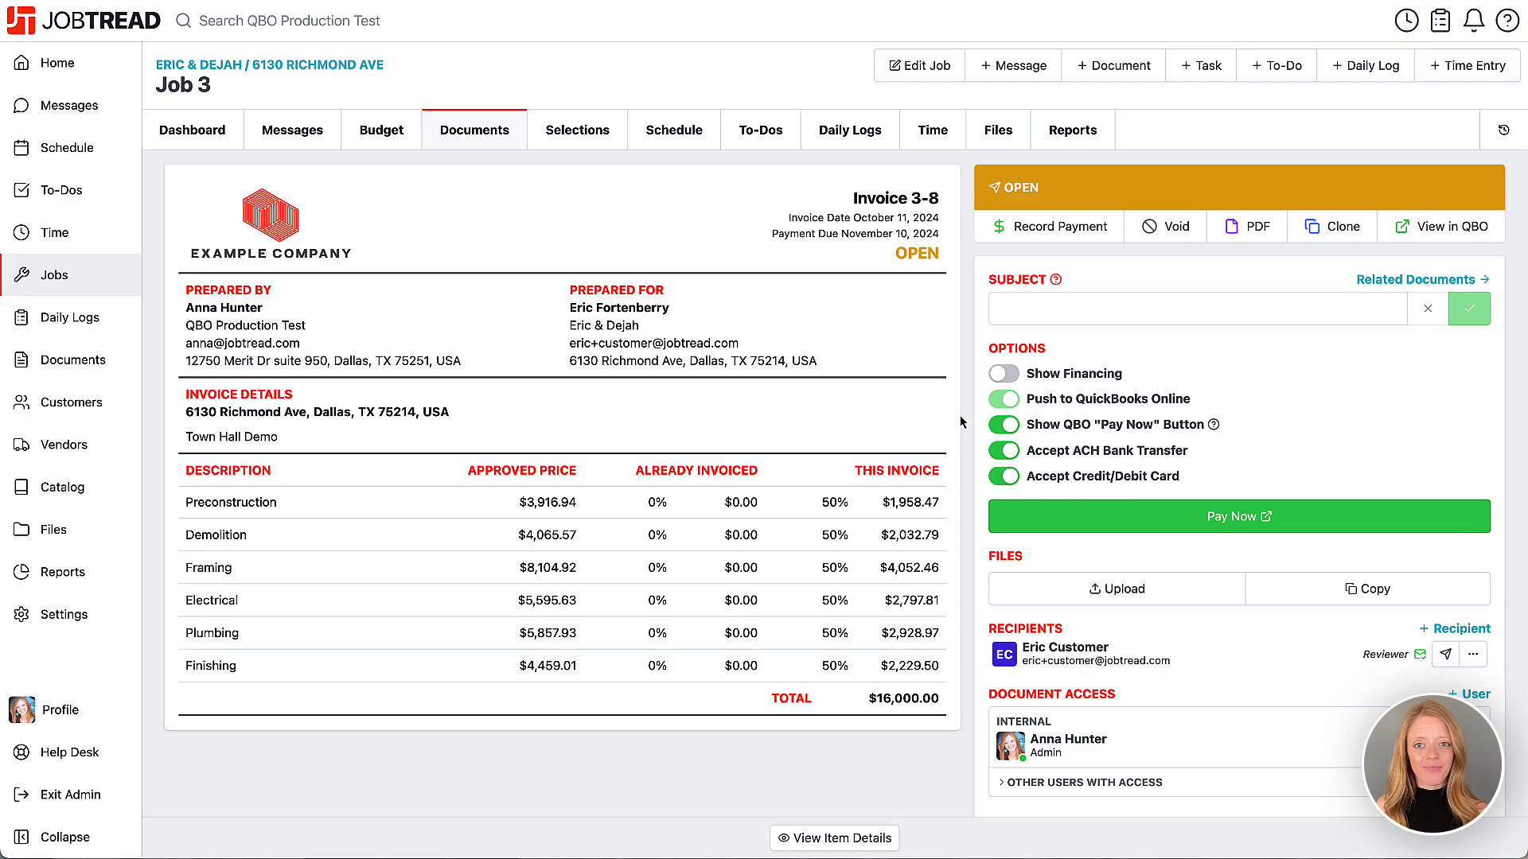
click(1475, 653)
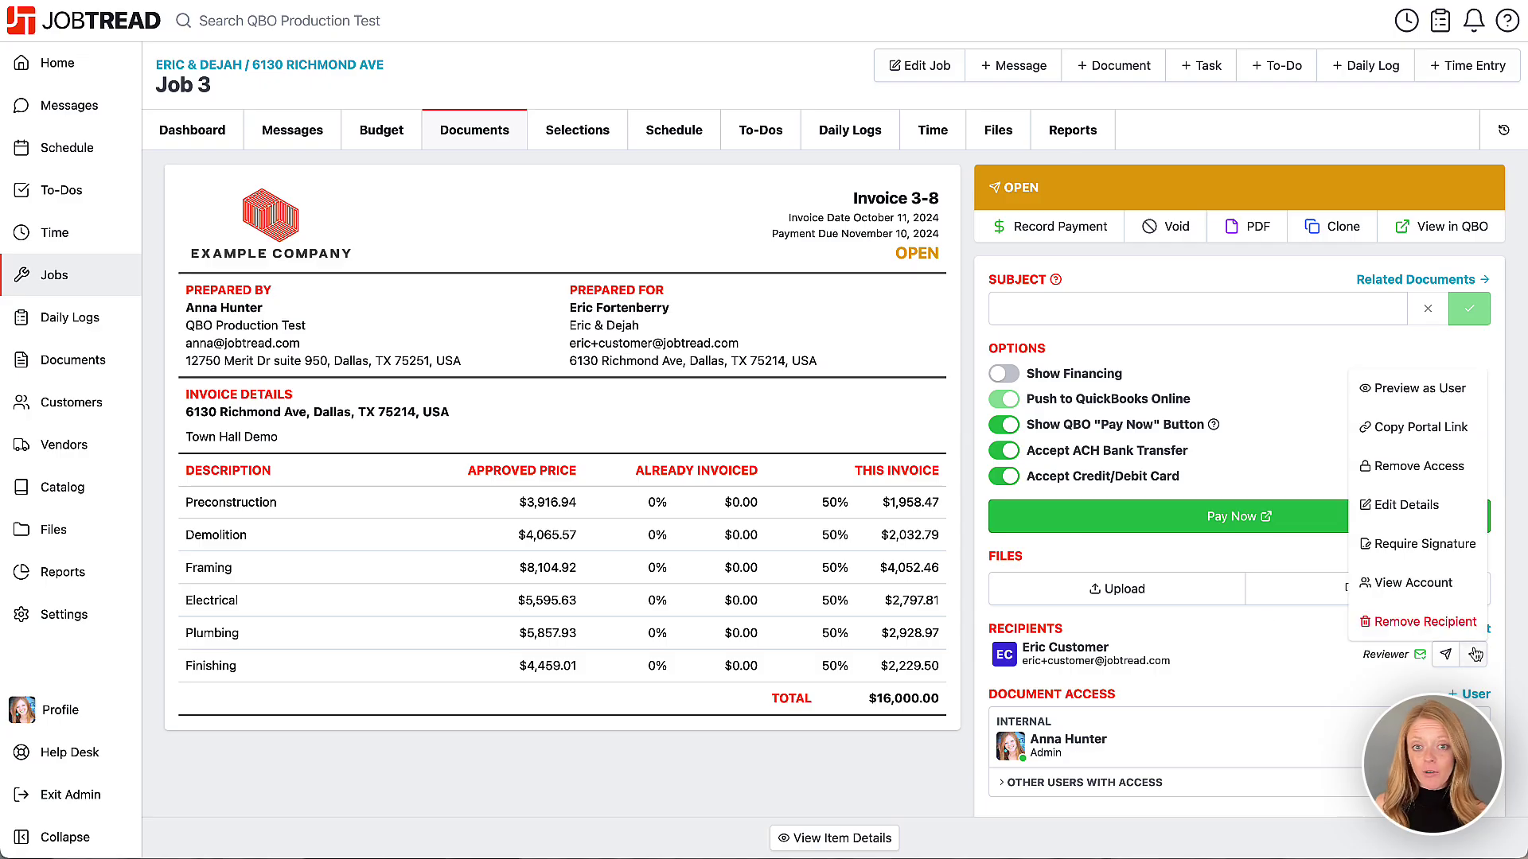
click(1427, 389)
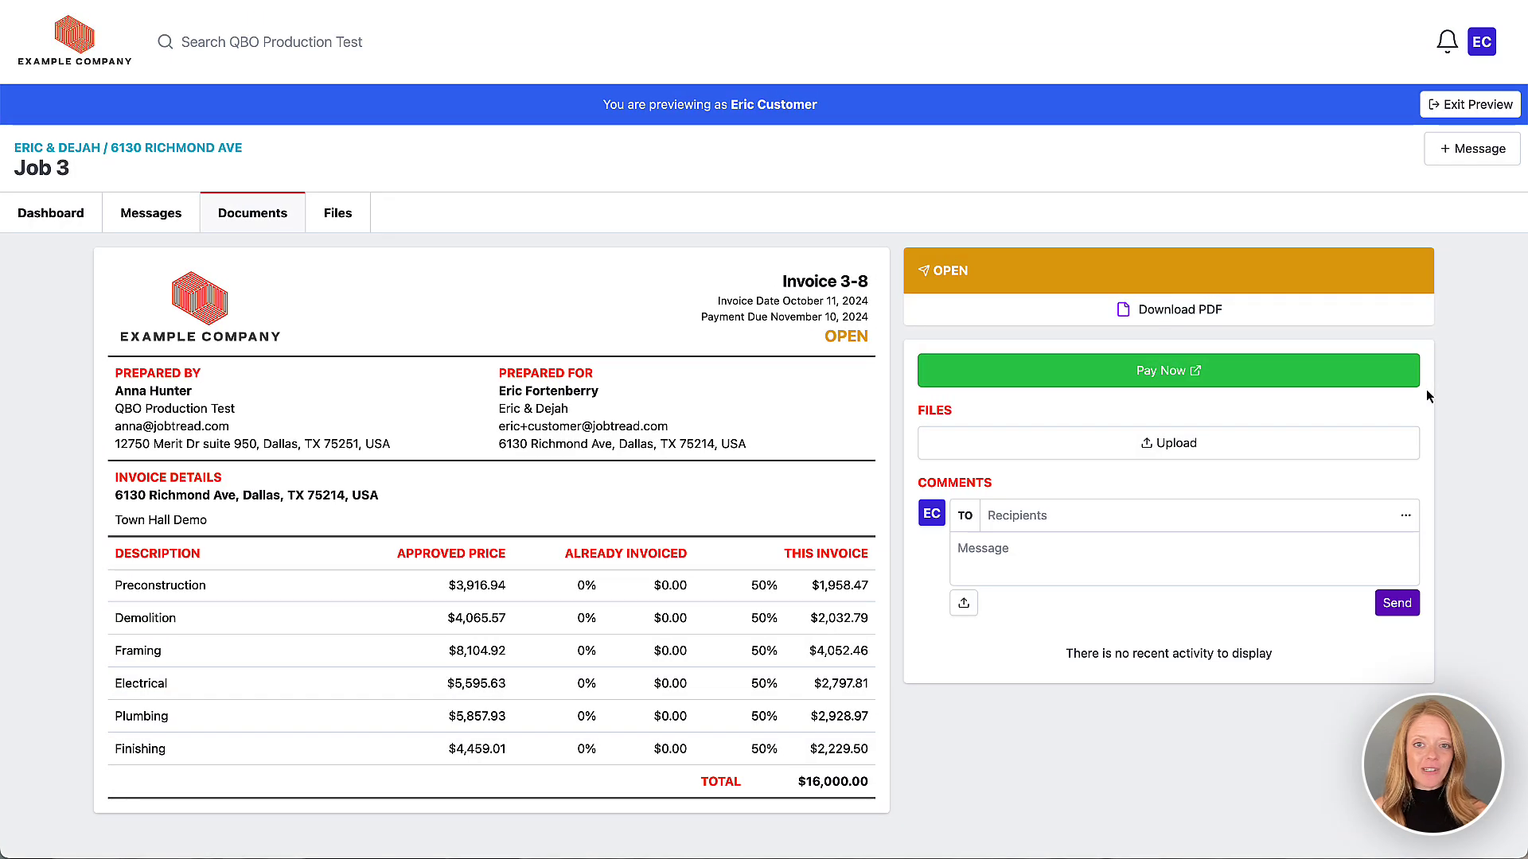
Step: Follow Pay Now to the $16,000 QuickBooks payment page and view invoice 3-8 as a PDF
click(1125, 381)
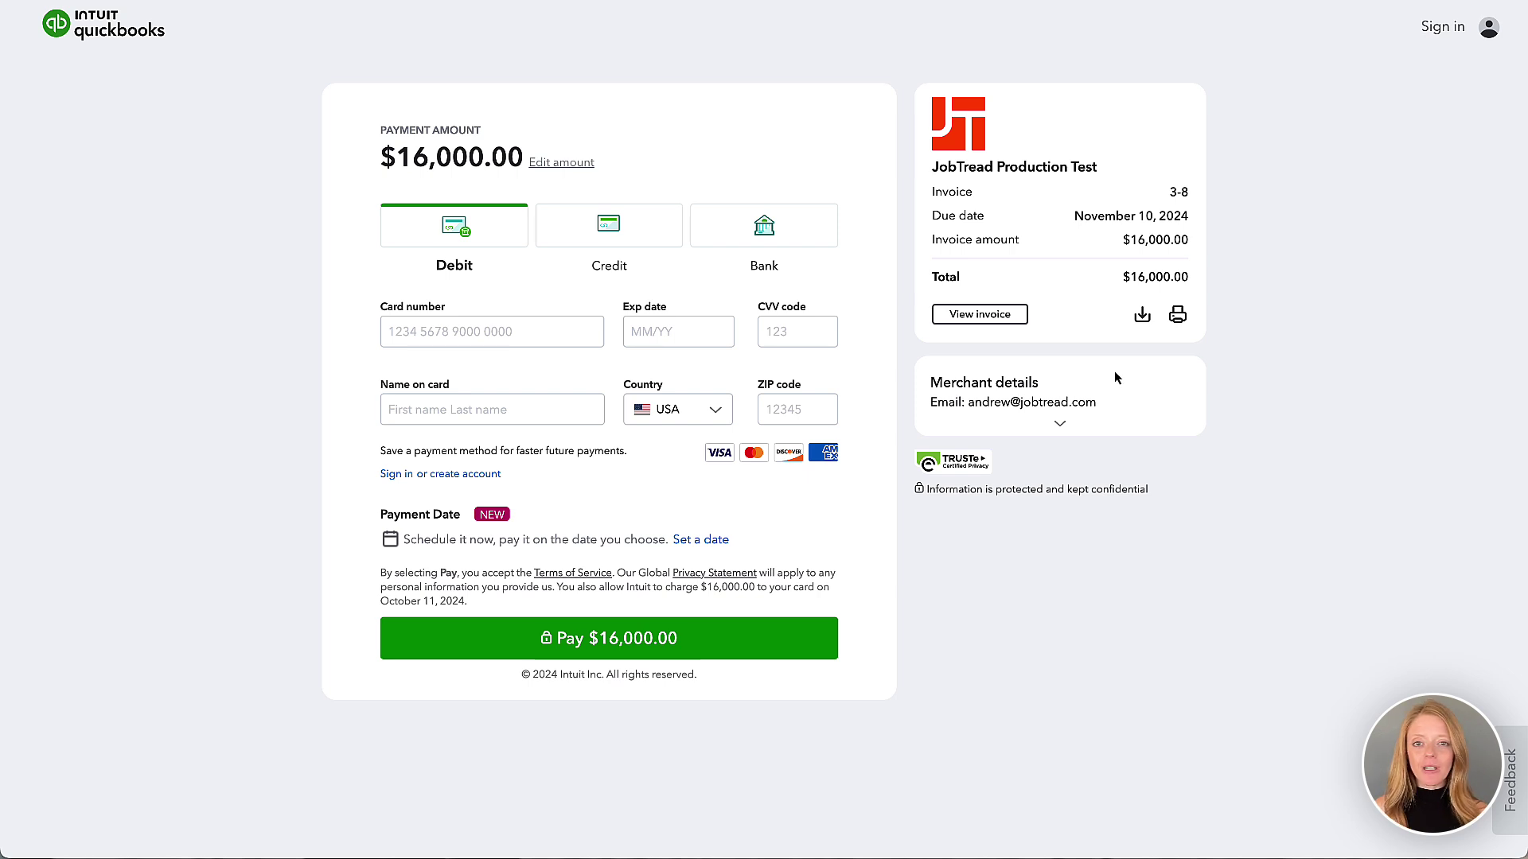
click(990, 315)
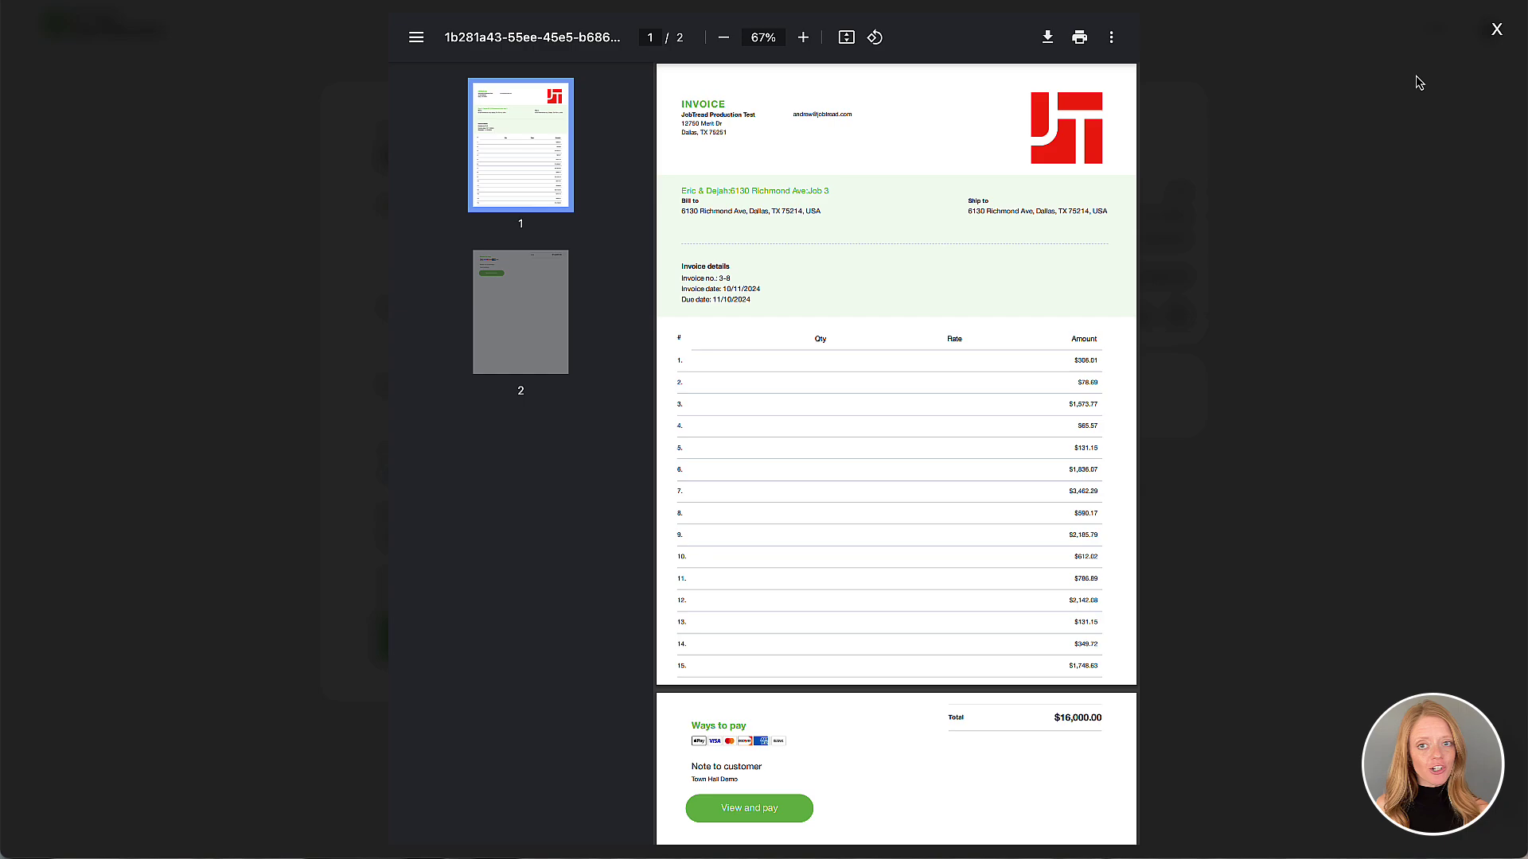
Step: Close the invoice 3-8 PDF viewer
click(1498, 29)
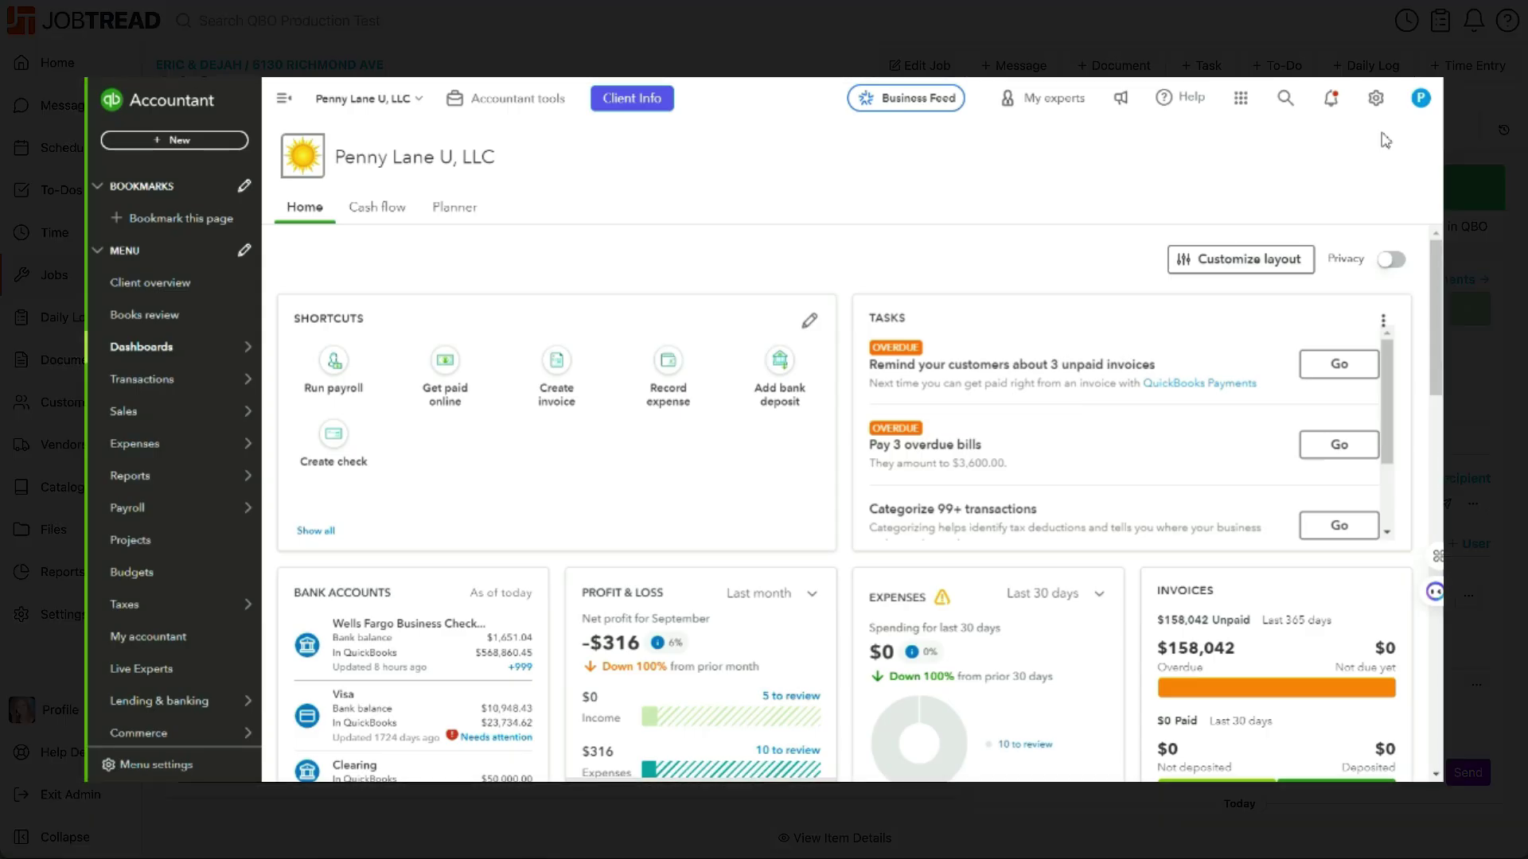
Step: Start a new Invoice style from the gear menu's Custom form styles list
click(1375, 98)
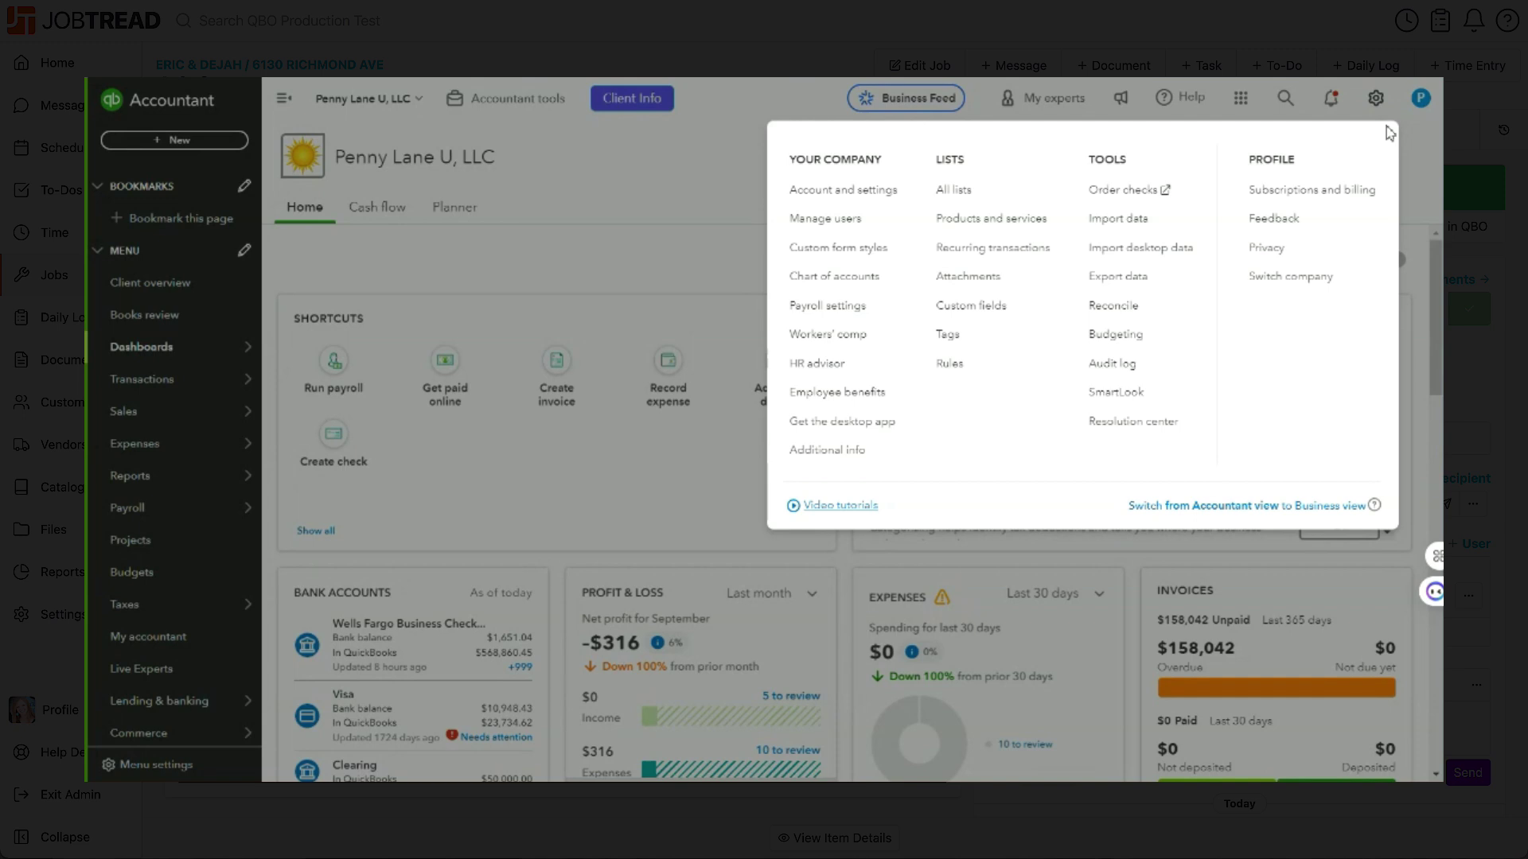
click(831, 251)
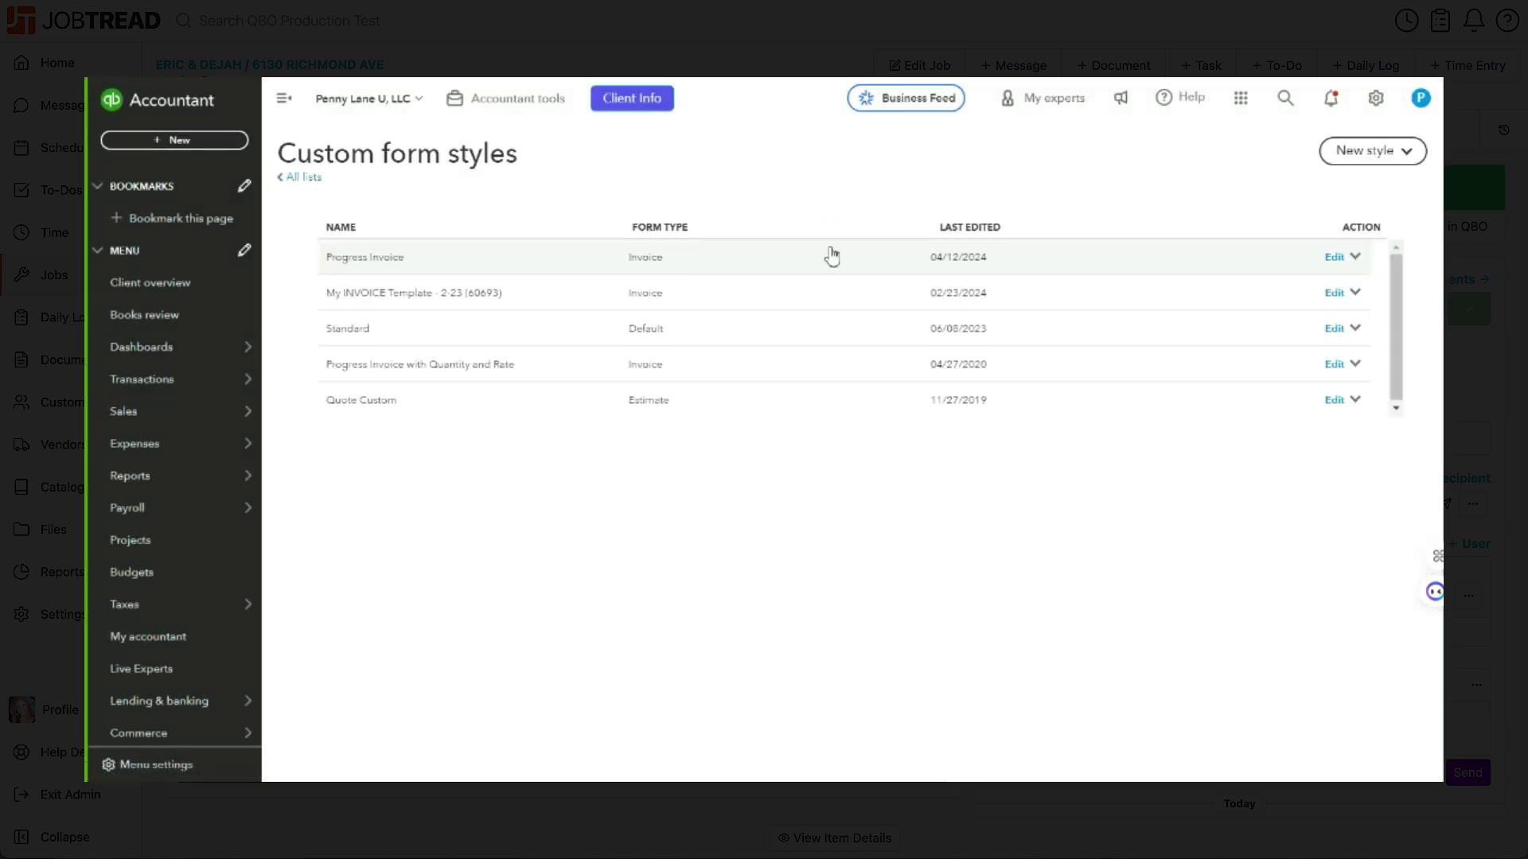
click(1406, 168)
click(1384, 186)
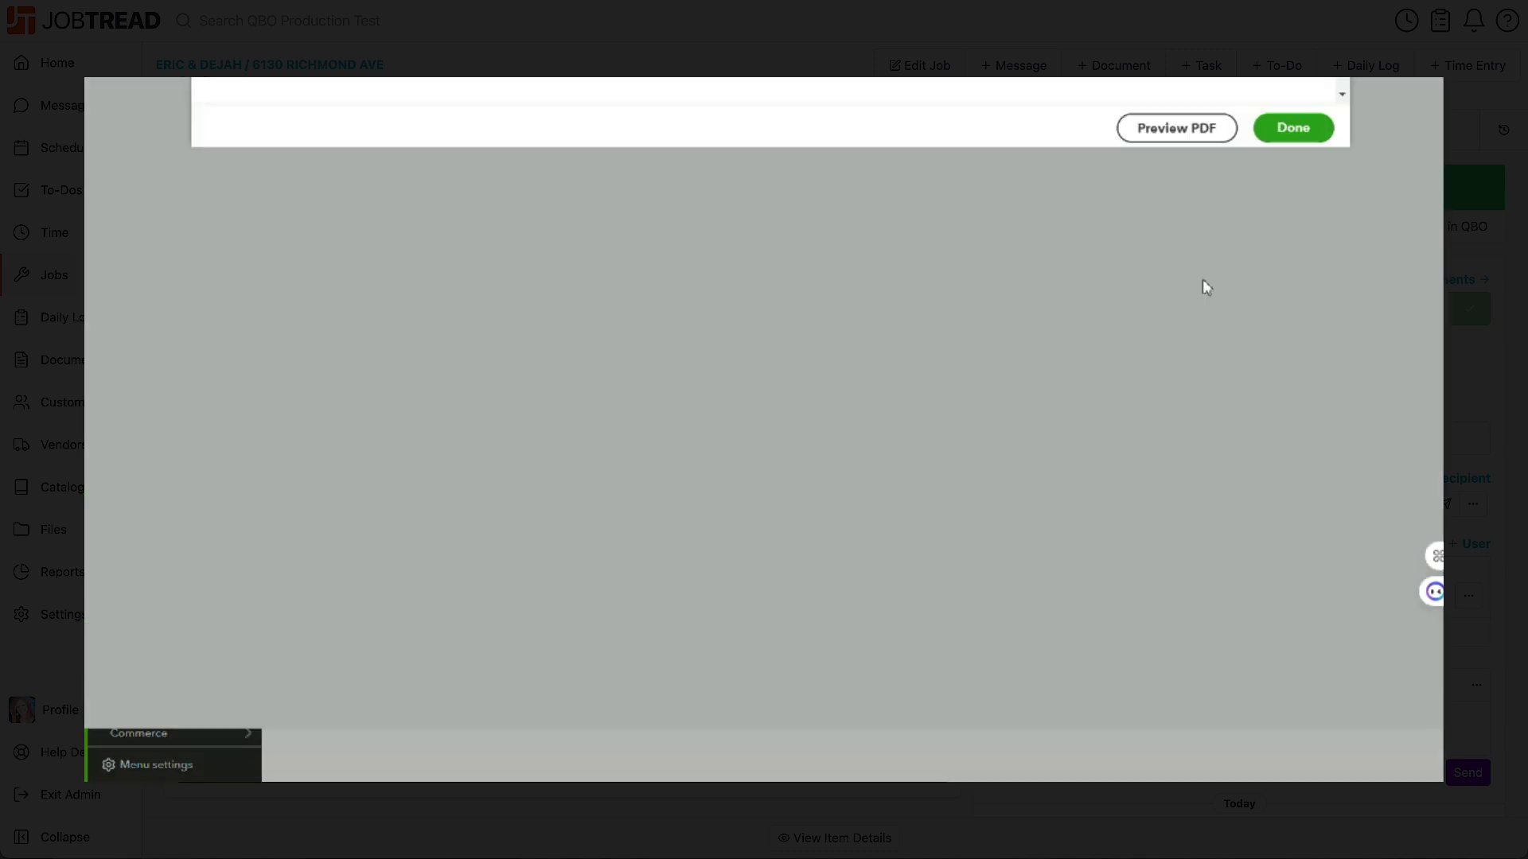
Step: Rename the new style to 'NO Line Item details'
click(465, 203)
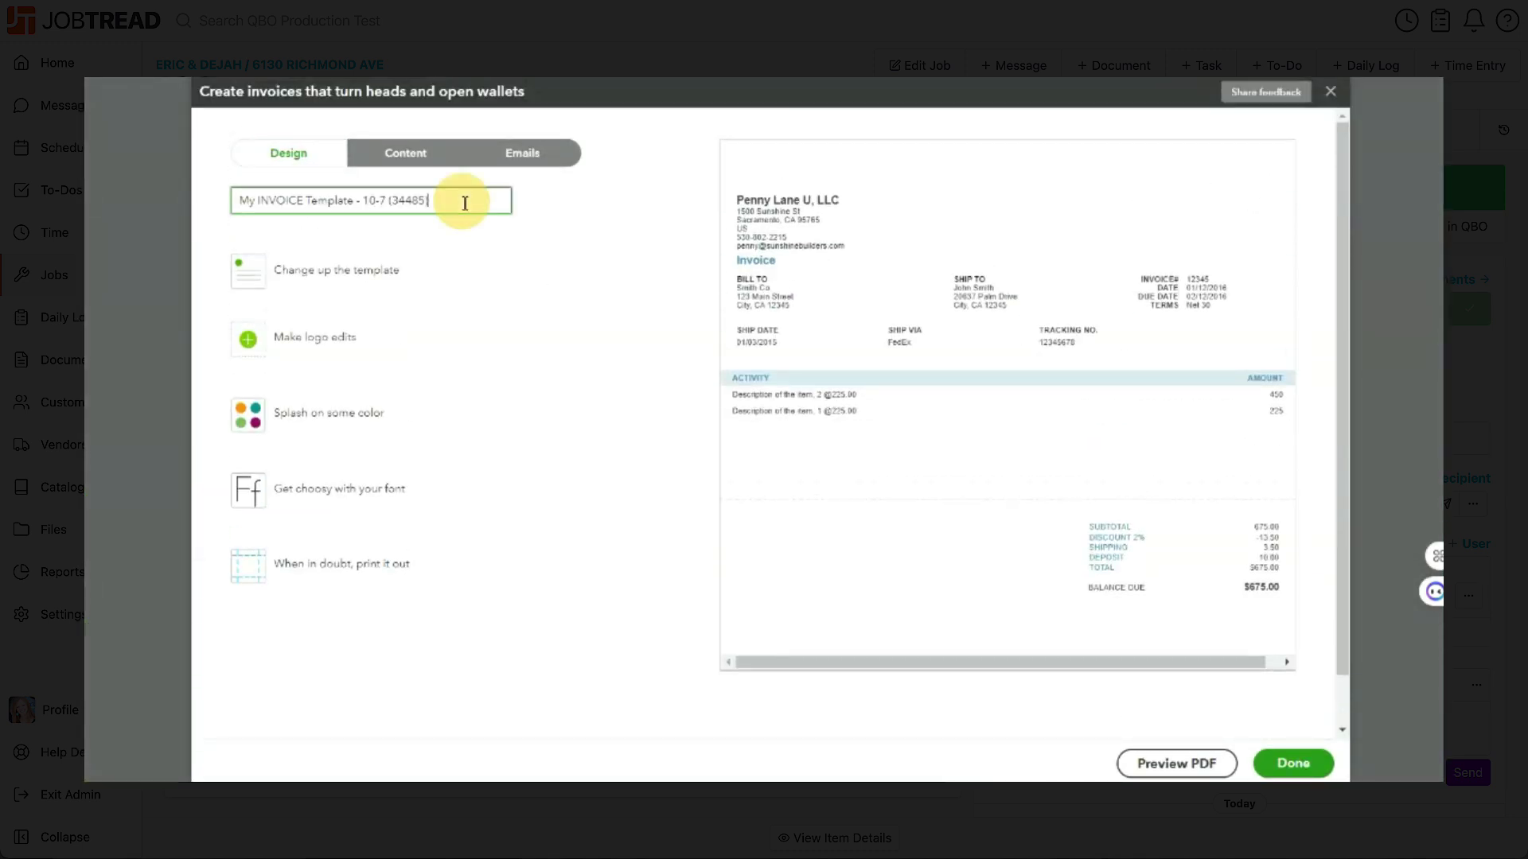
key(super+a)
text(NO)
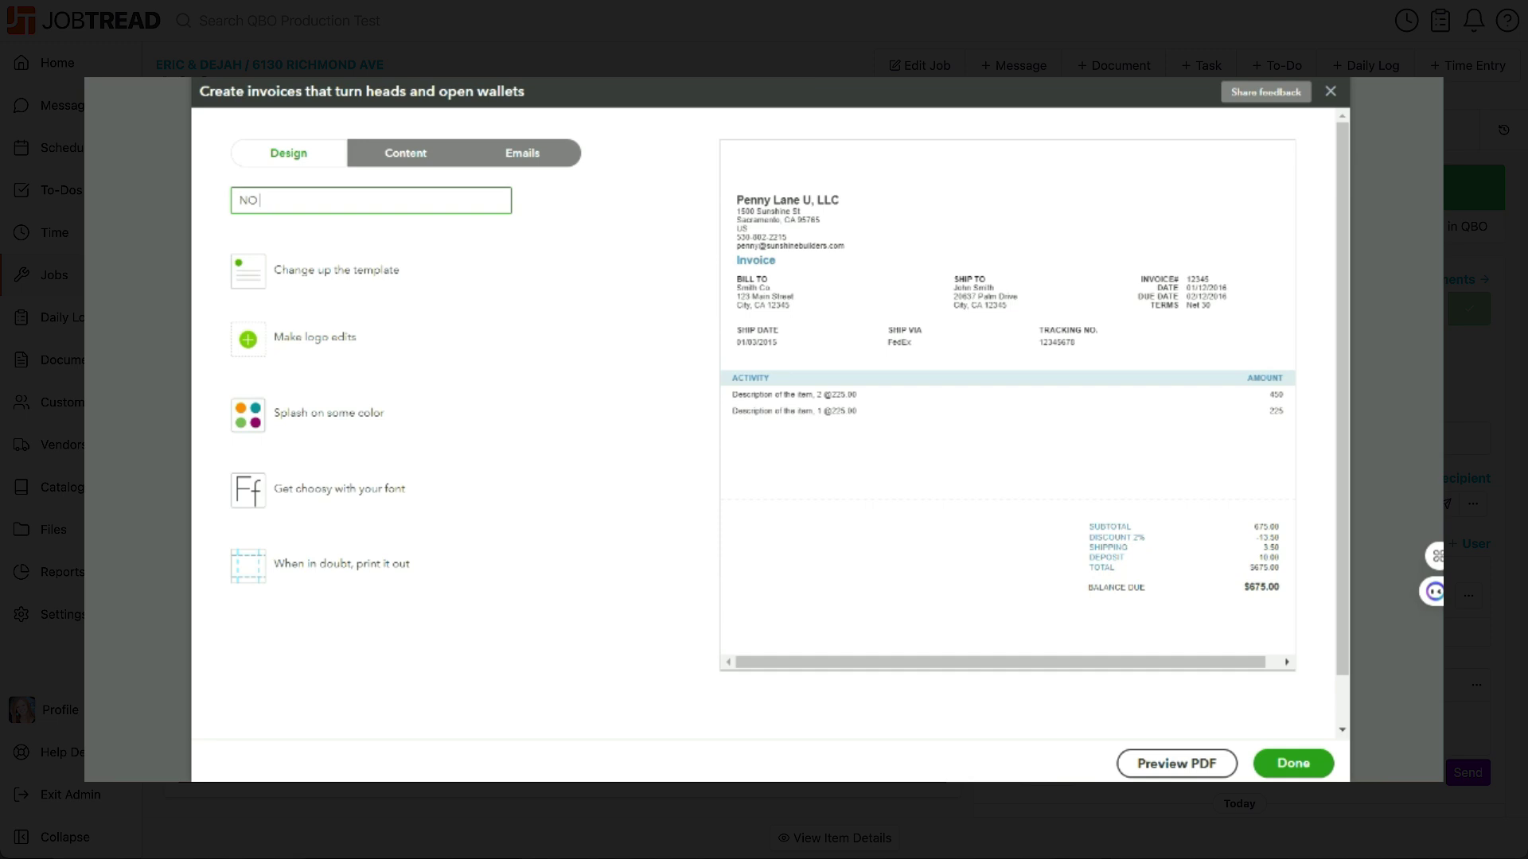
text( Line Item details)
Step: Choose the Airy classic template and move to the style's content settings
click(318, 285)
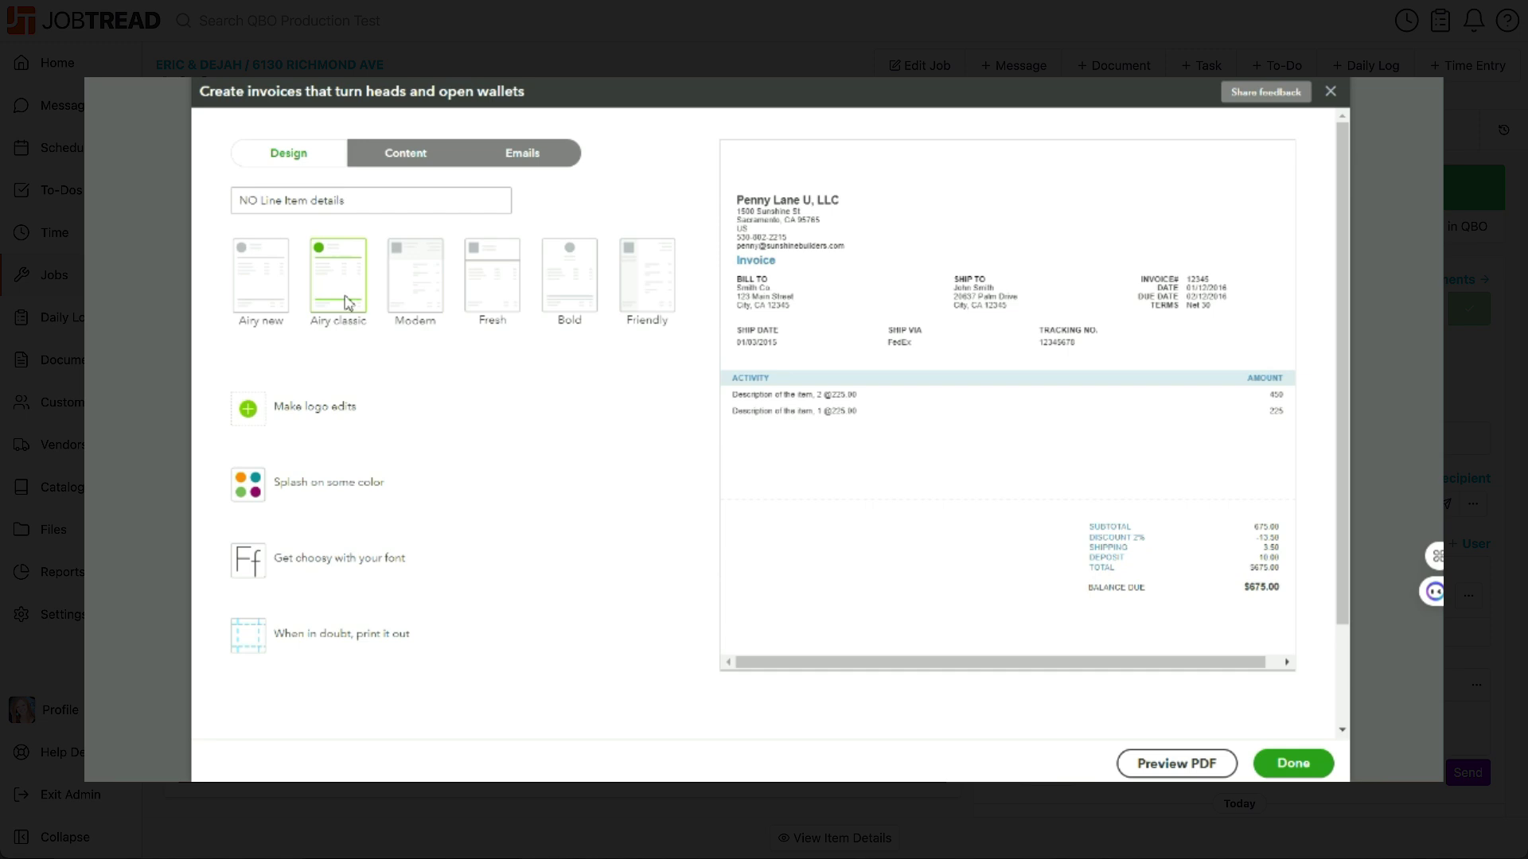
click(339, 300)
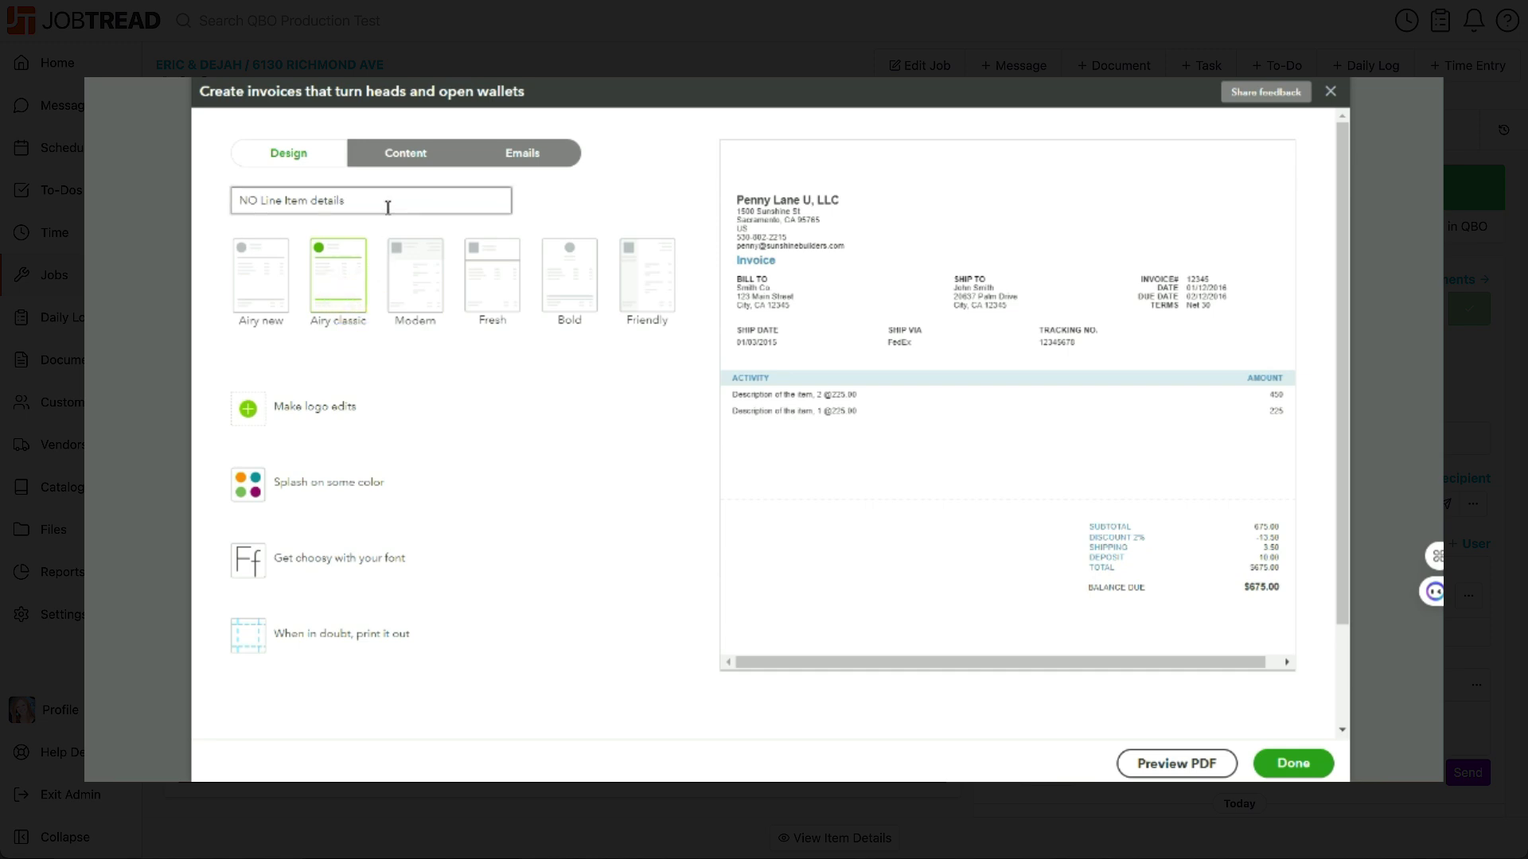
click(409, 156)
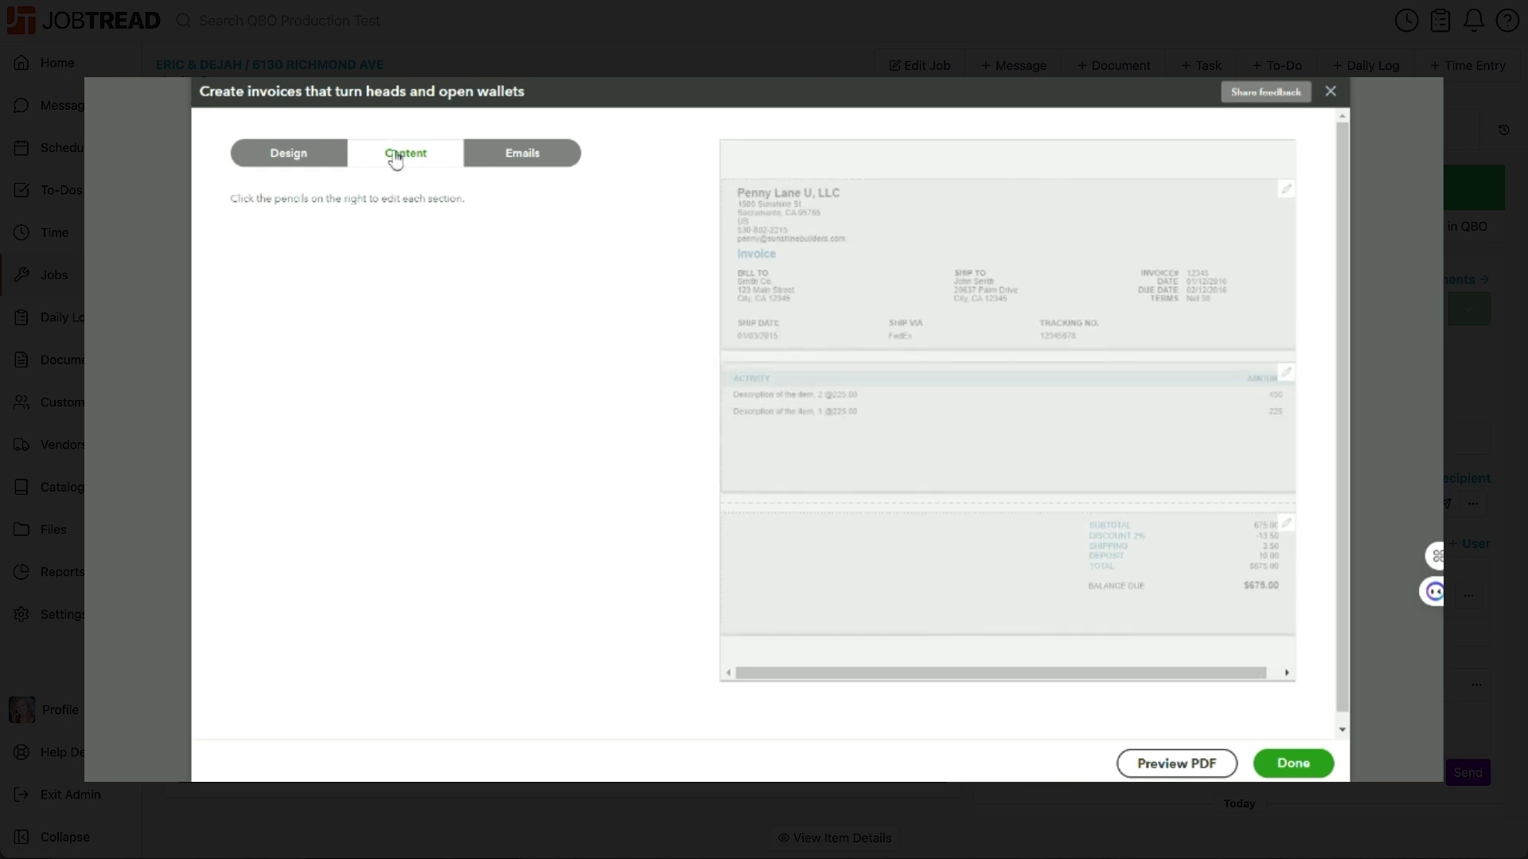
Step: Turn off Description, Quantity, Rate, Amount and line-item progress in the activity table, then save
click(1291, 376)
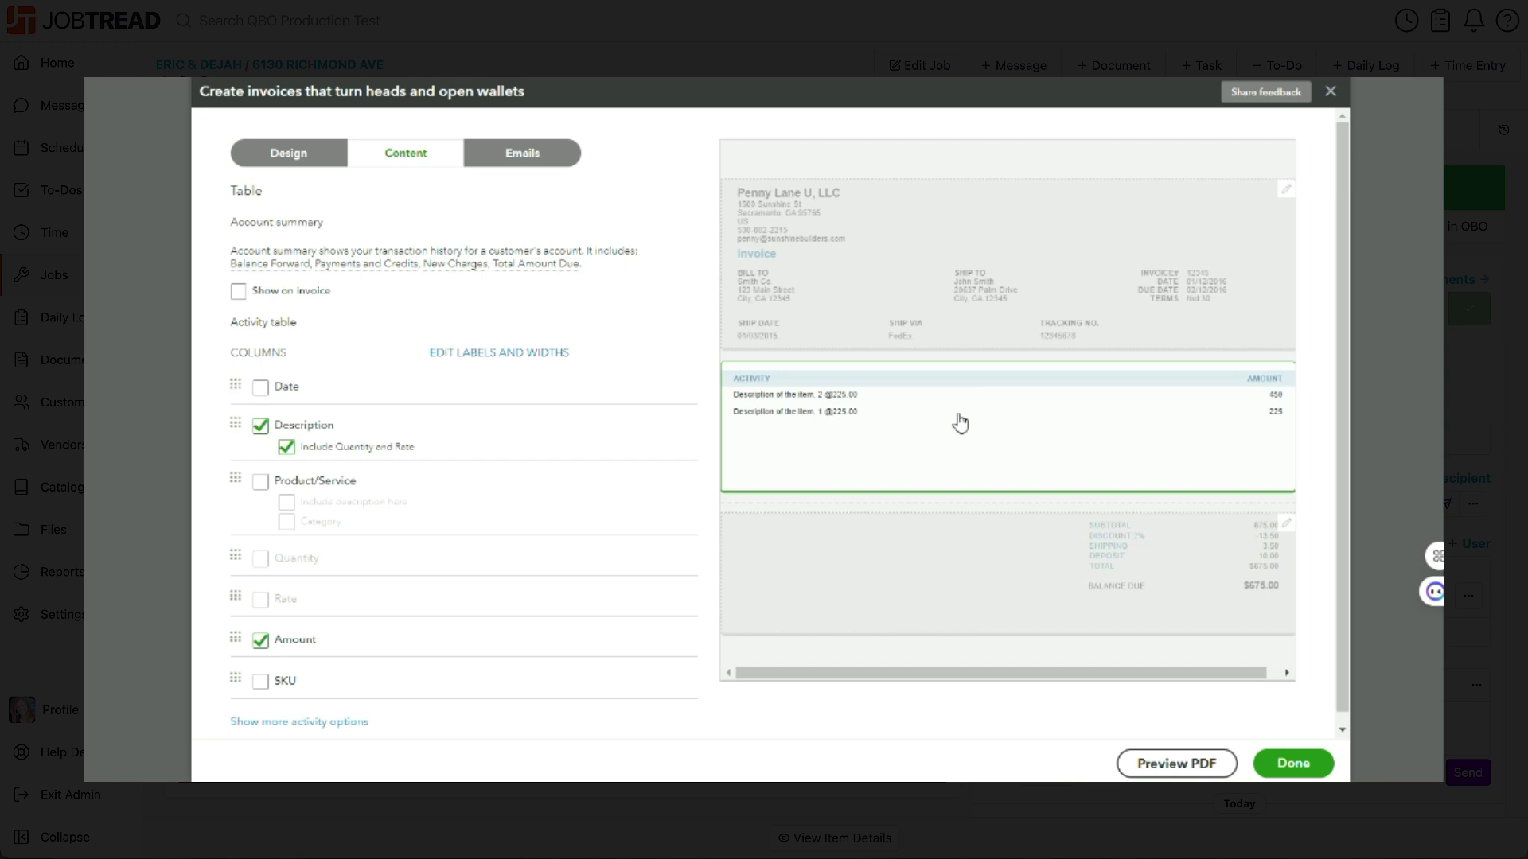
click(261, 430)
click(263, 559)
click(262, 600)
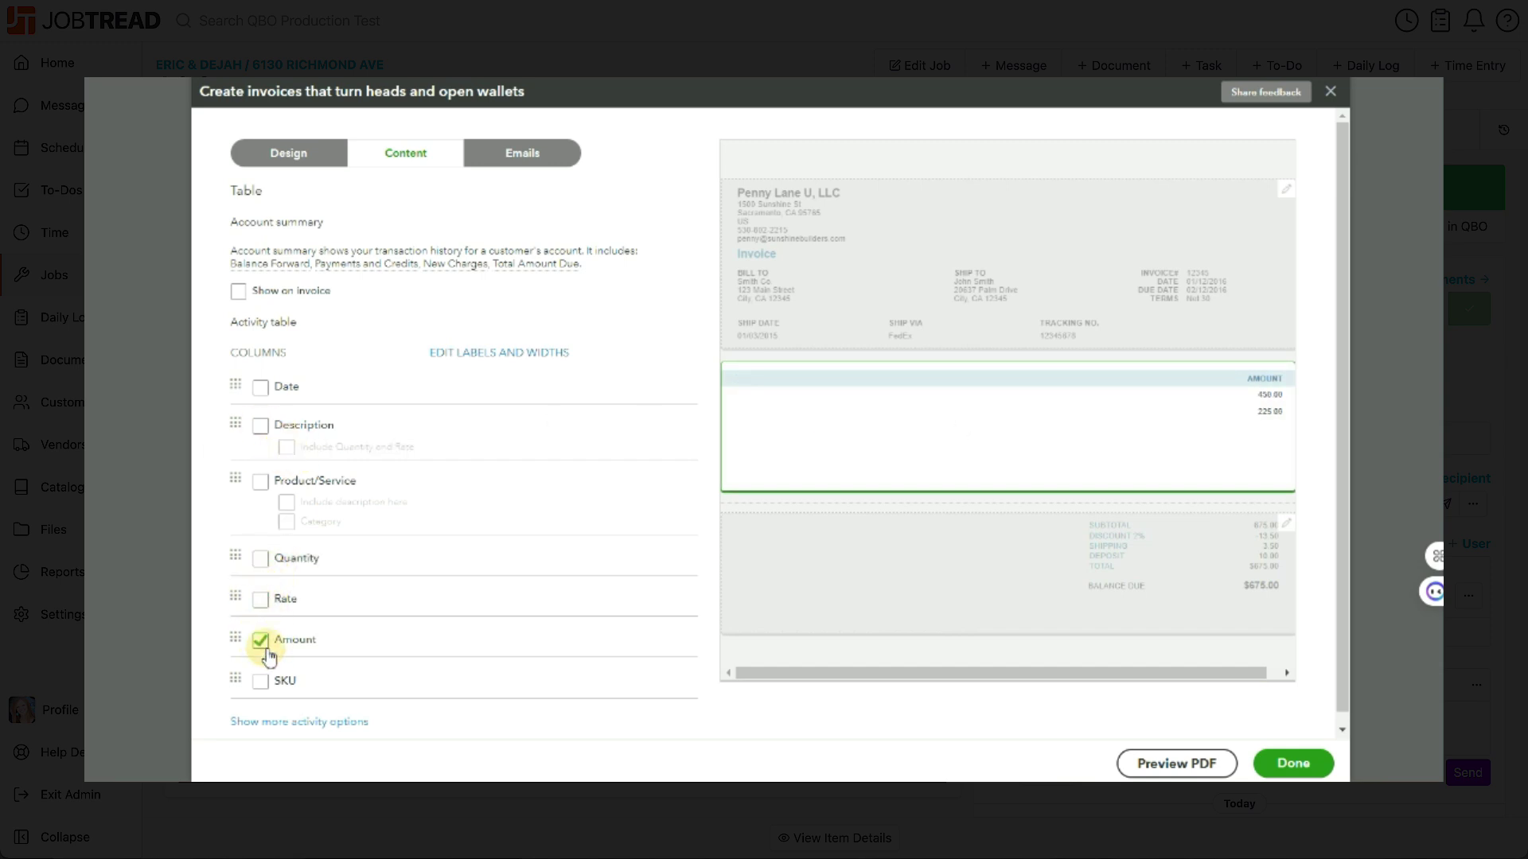
click(261, 640)
click(311, 721)
scroll(406, 512, down, 3)
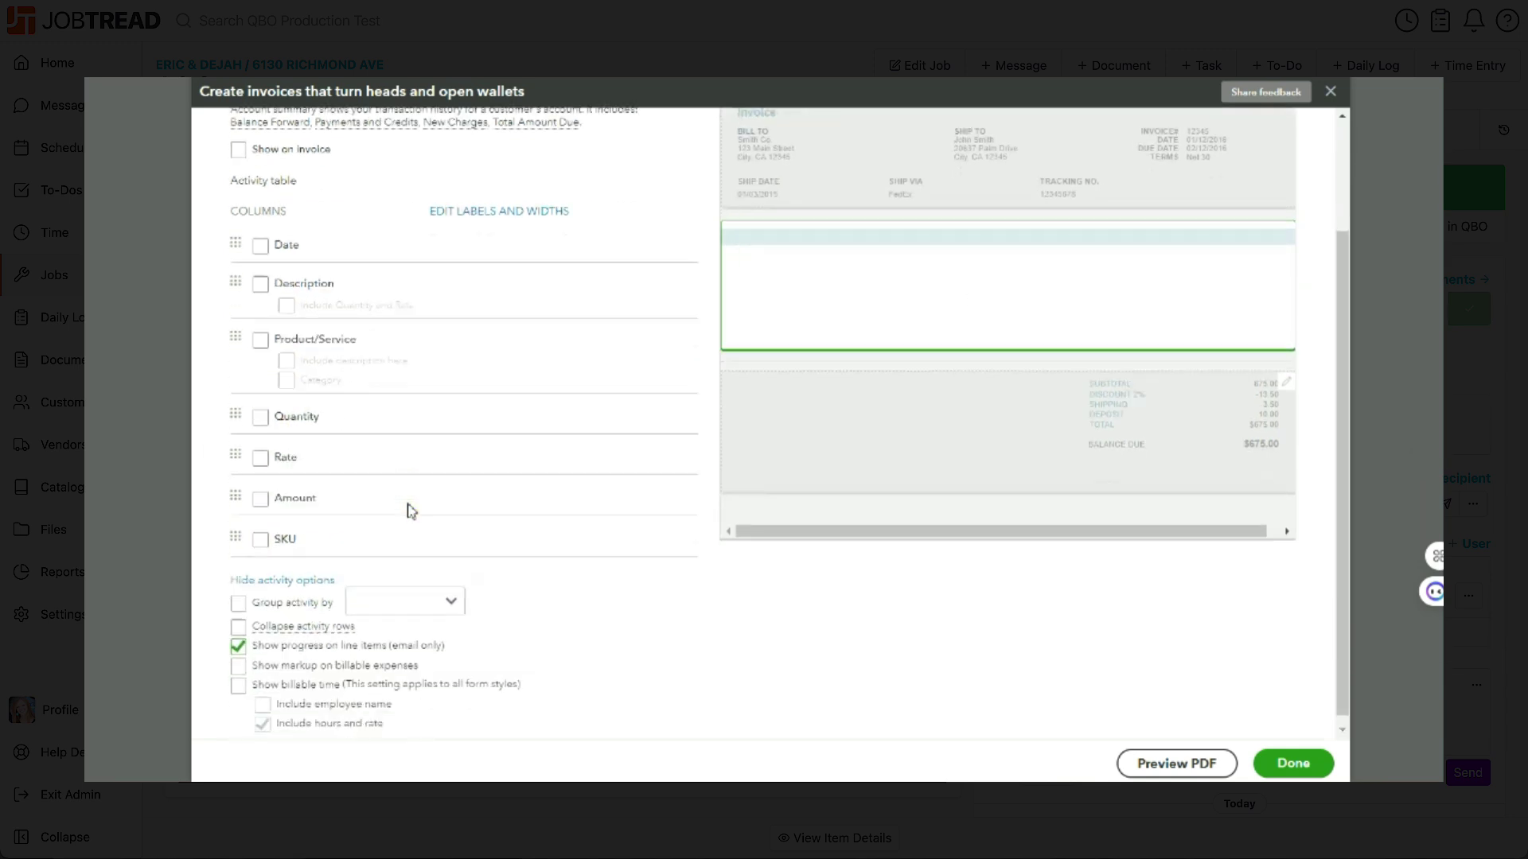
click(240, 639)
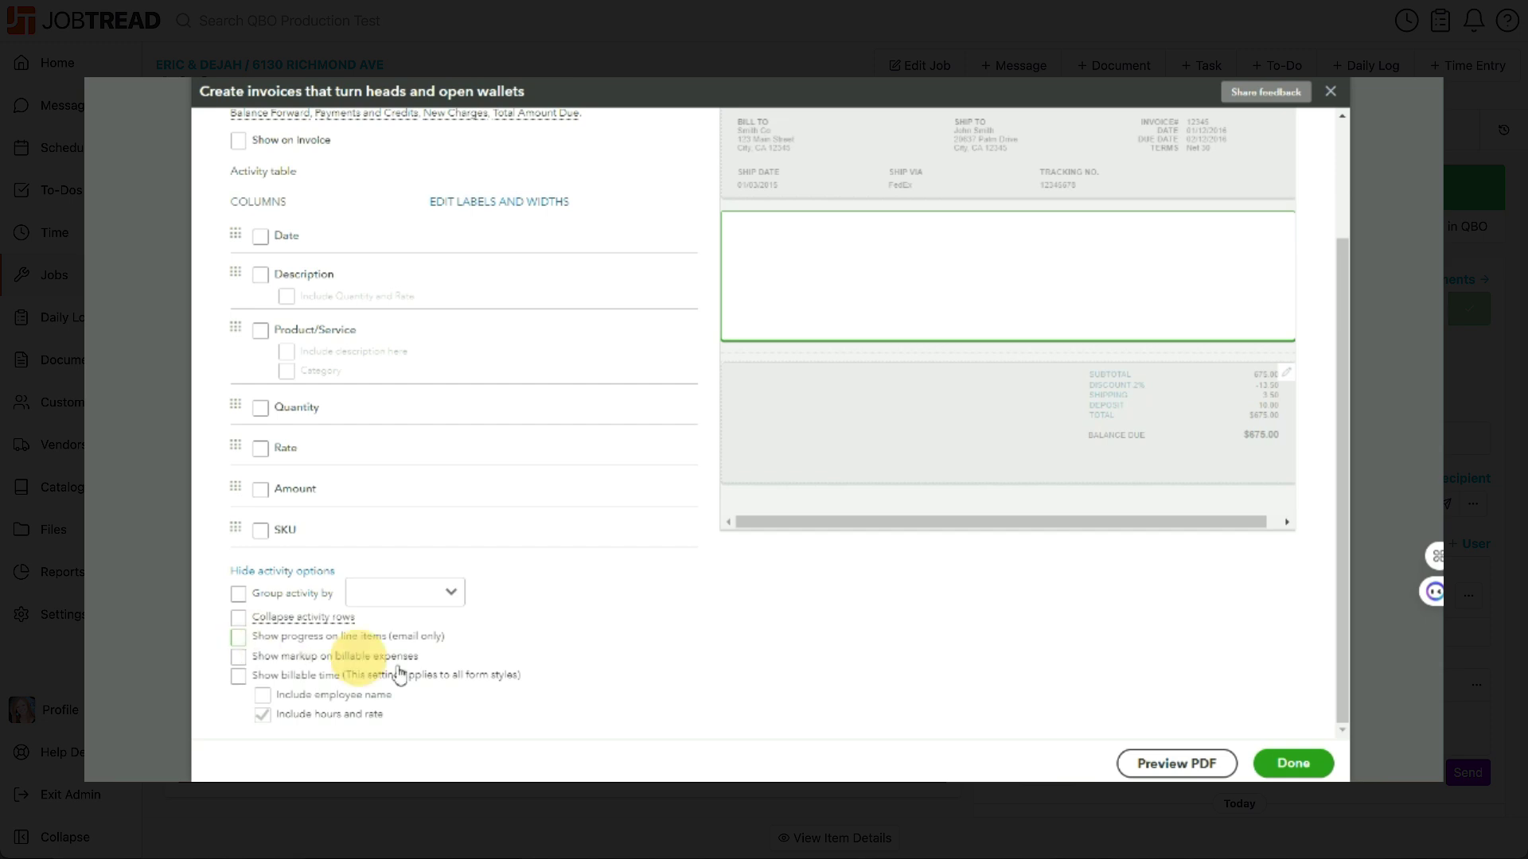
click(1293, 764)
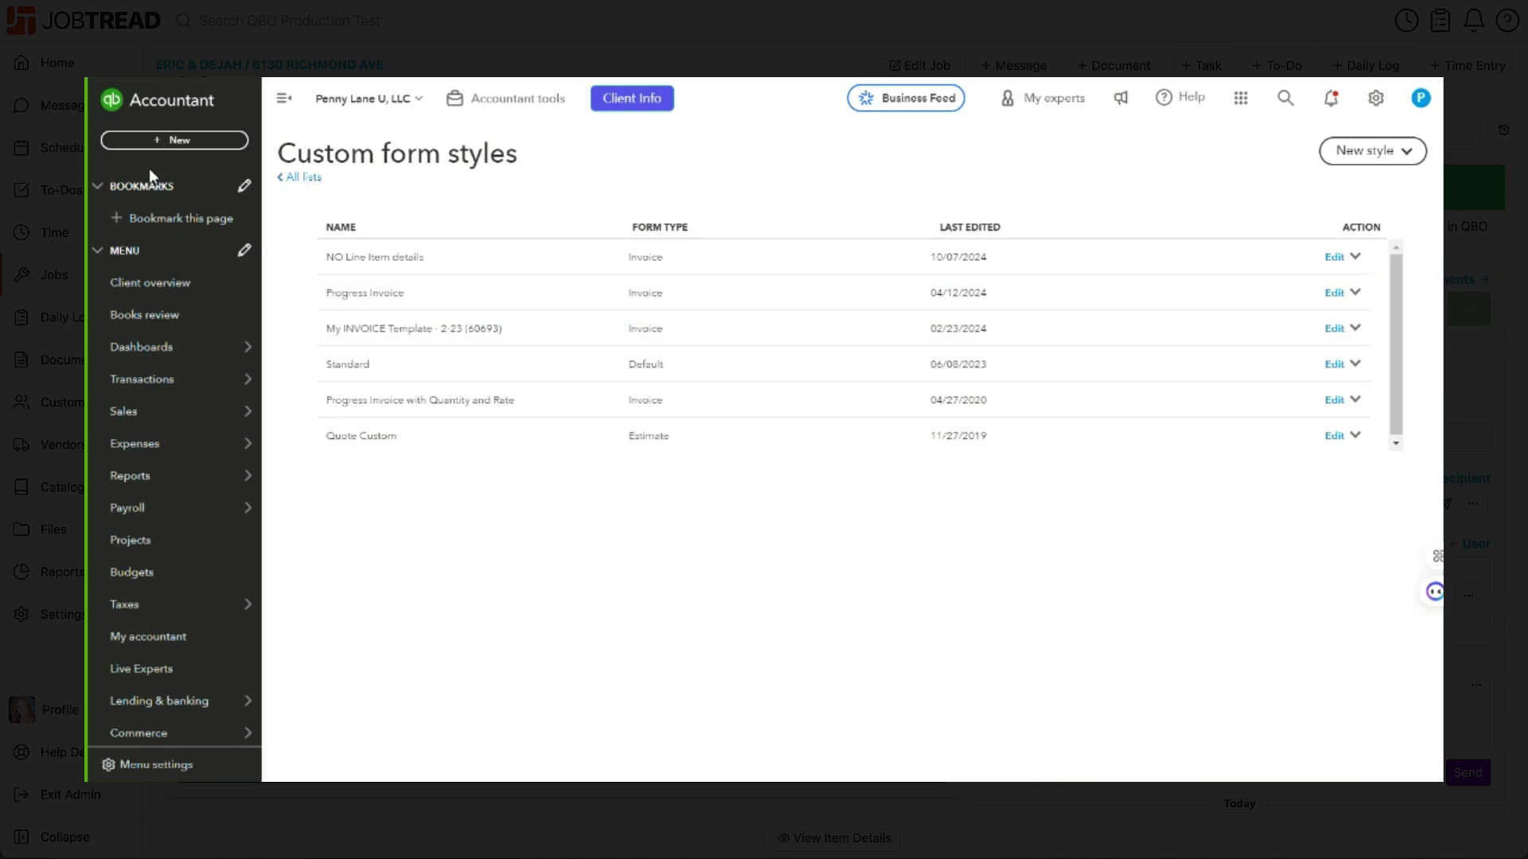
Step: Open invoice 9-2 from the Recent Transactions list
click(167, 142)
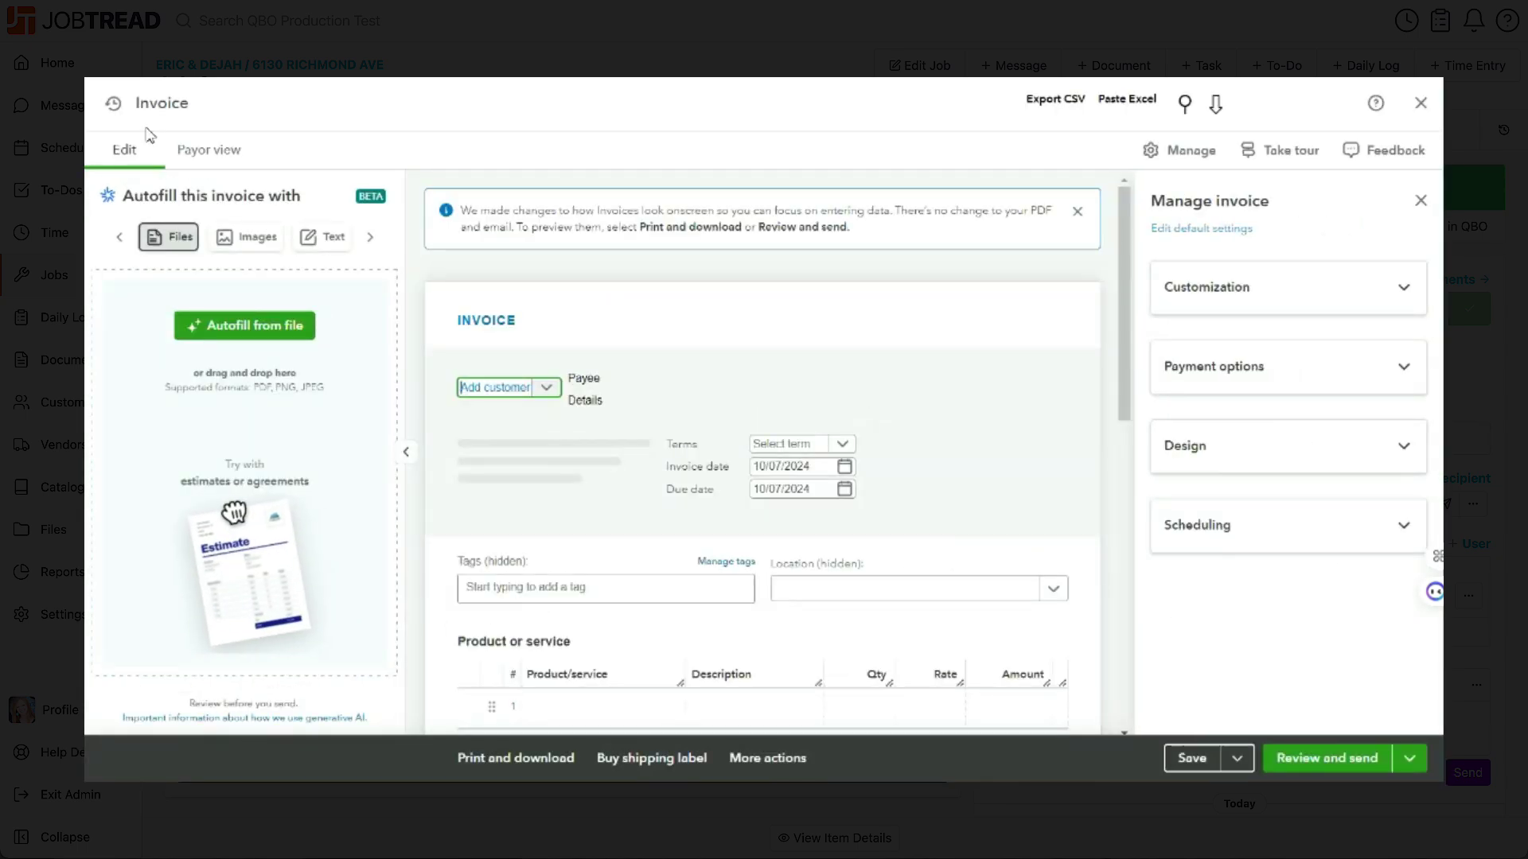
click(118, 110)
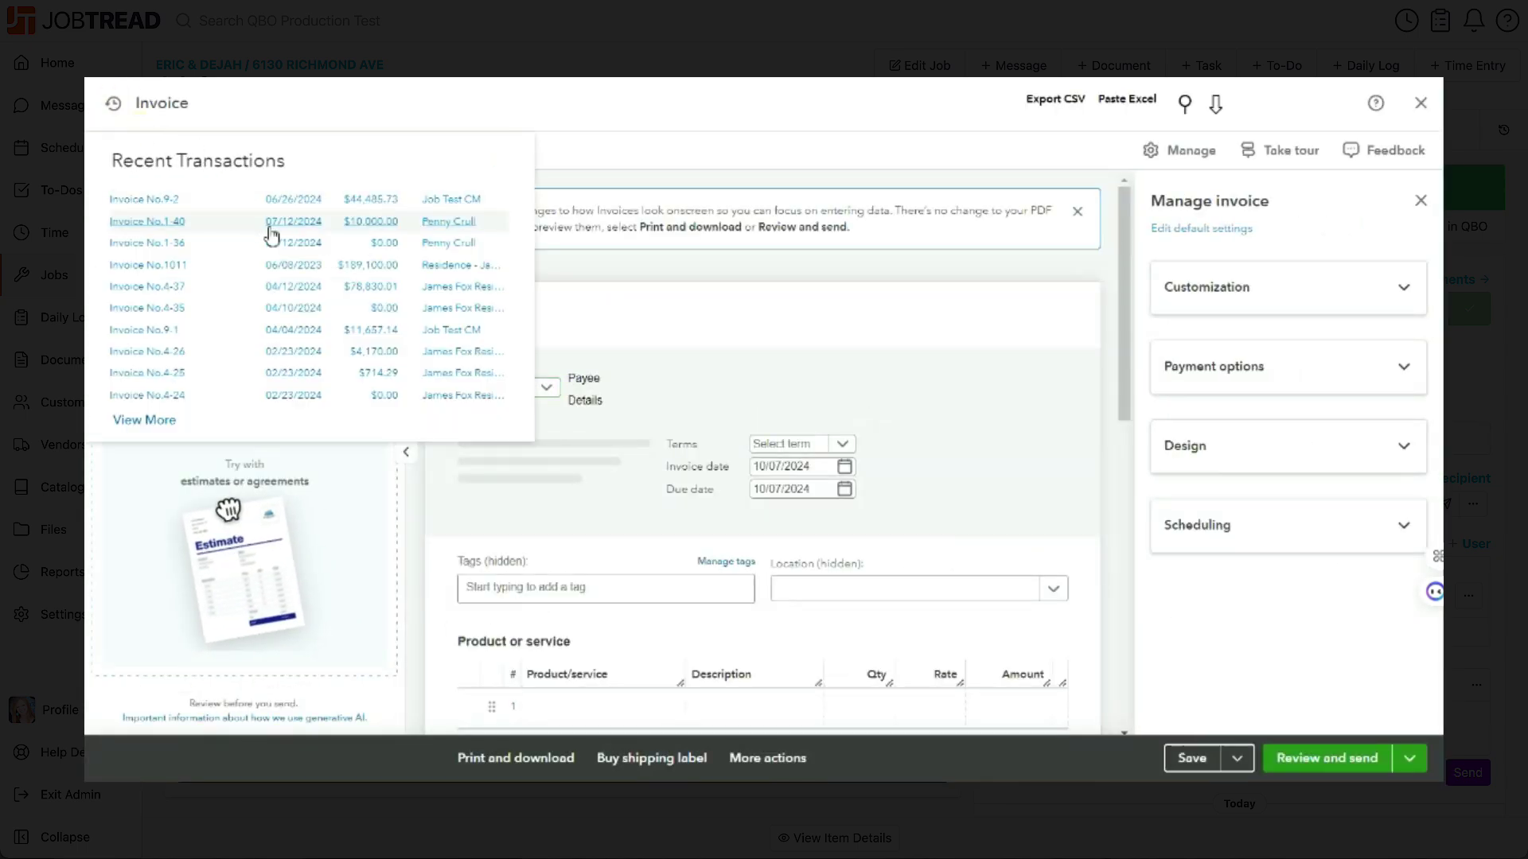
click(276, 205)
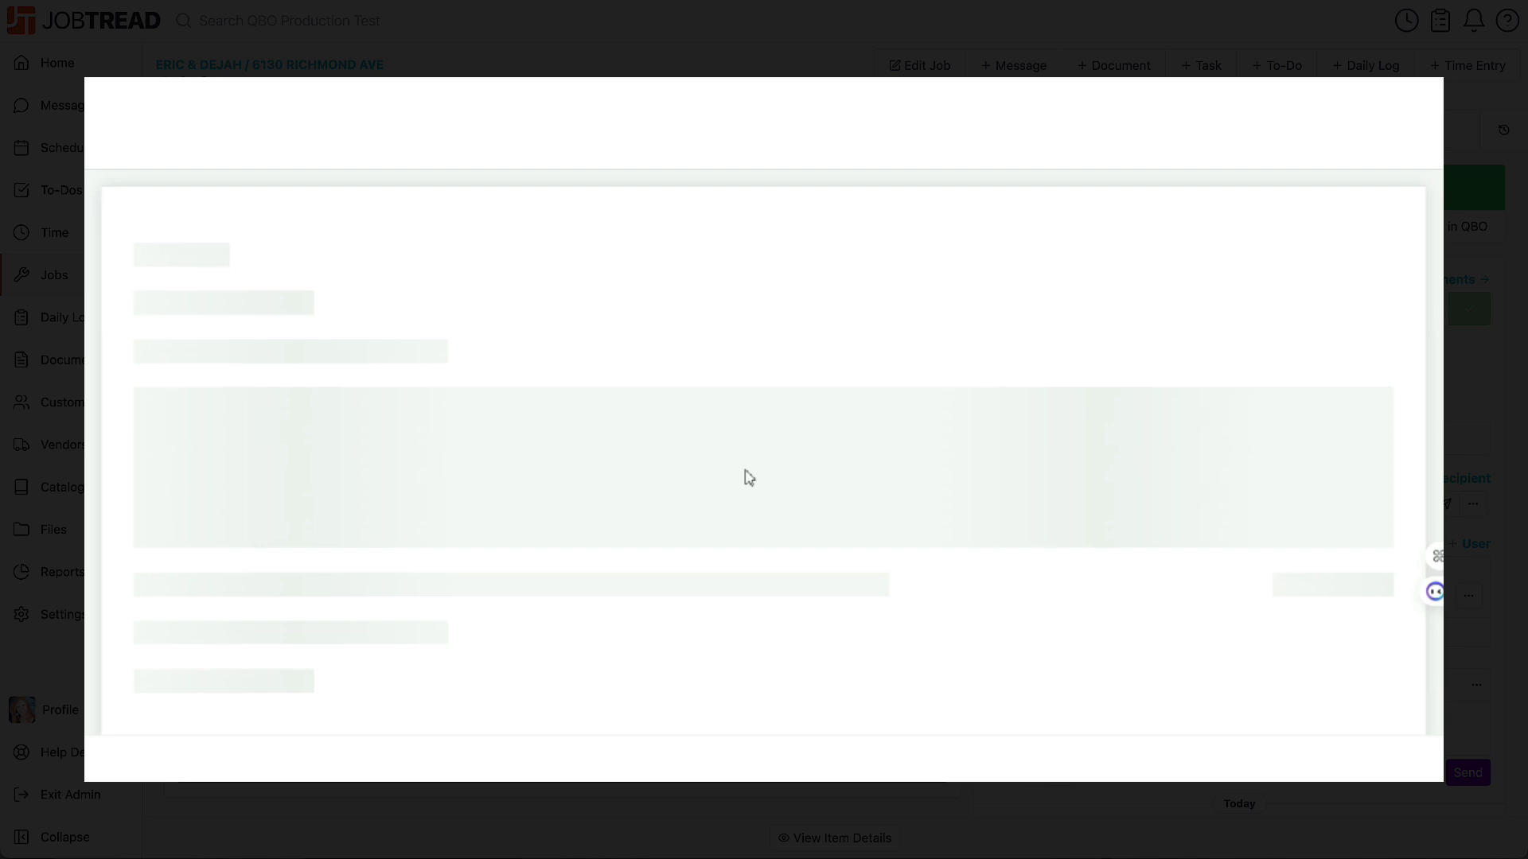
Step: Scroll down and put the cursor at the end of the 'Draw #2' customer note
scroll(770, 402, down, 5)
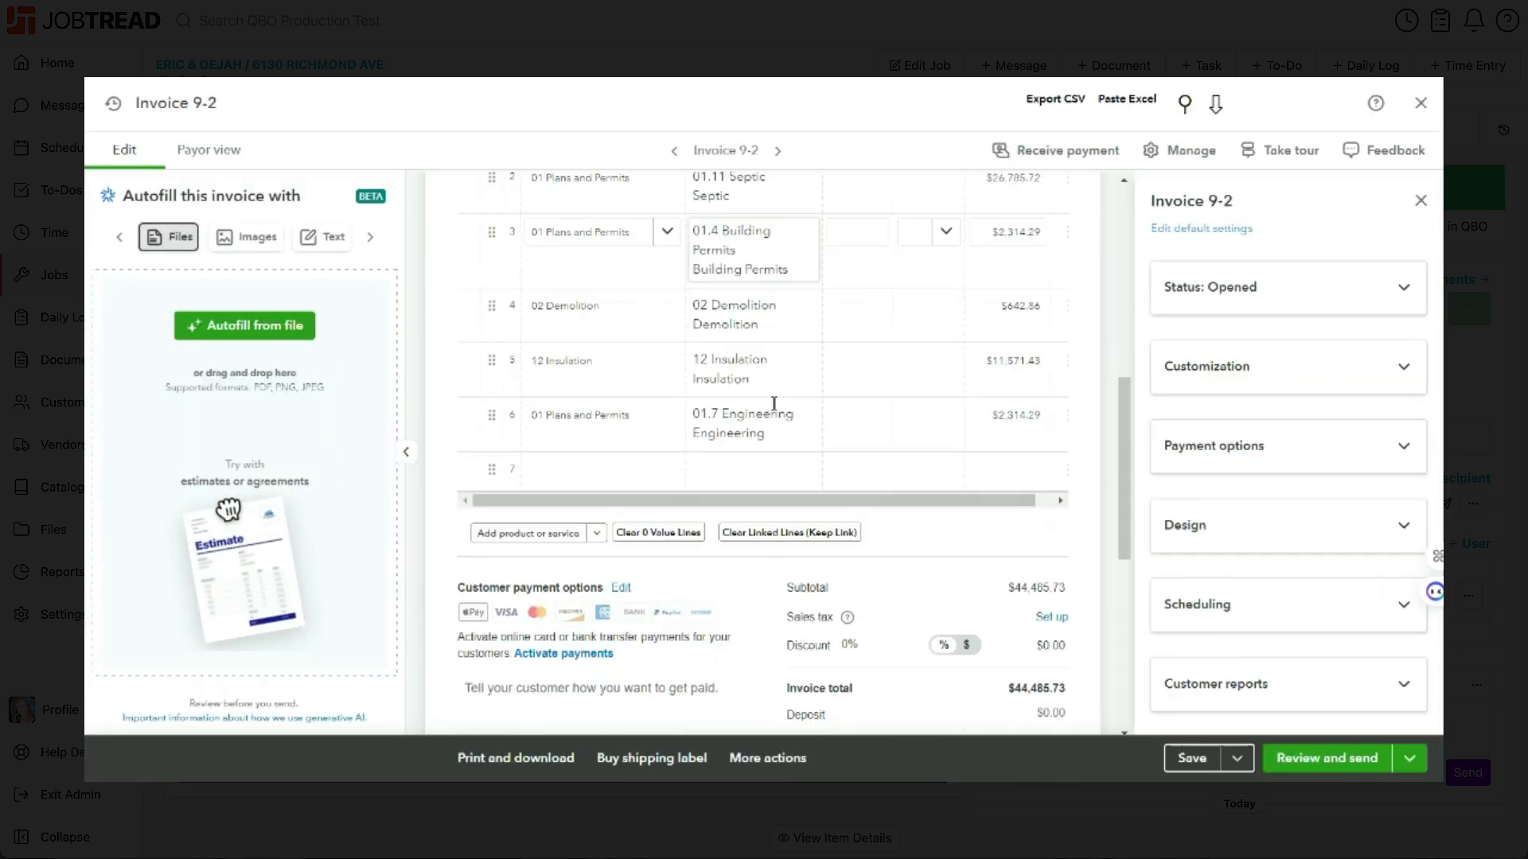
scroll(773, 403, down, 3)
scroll(773, 405, up, 3)
click(772, 416)
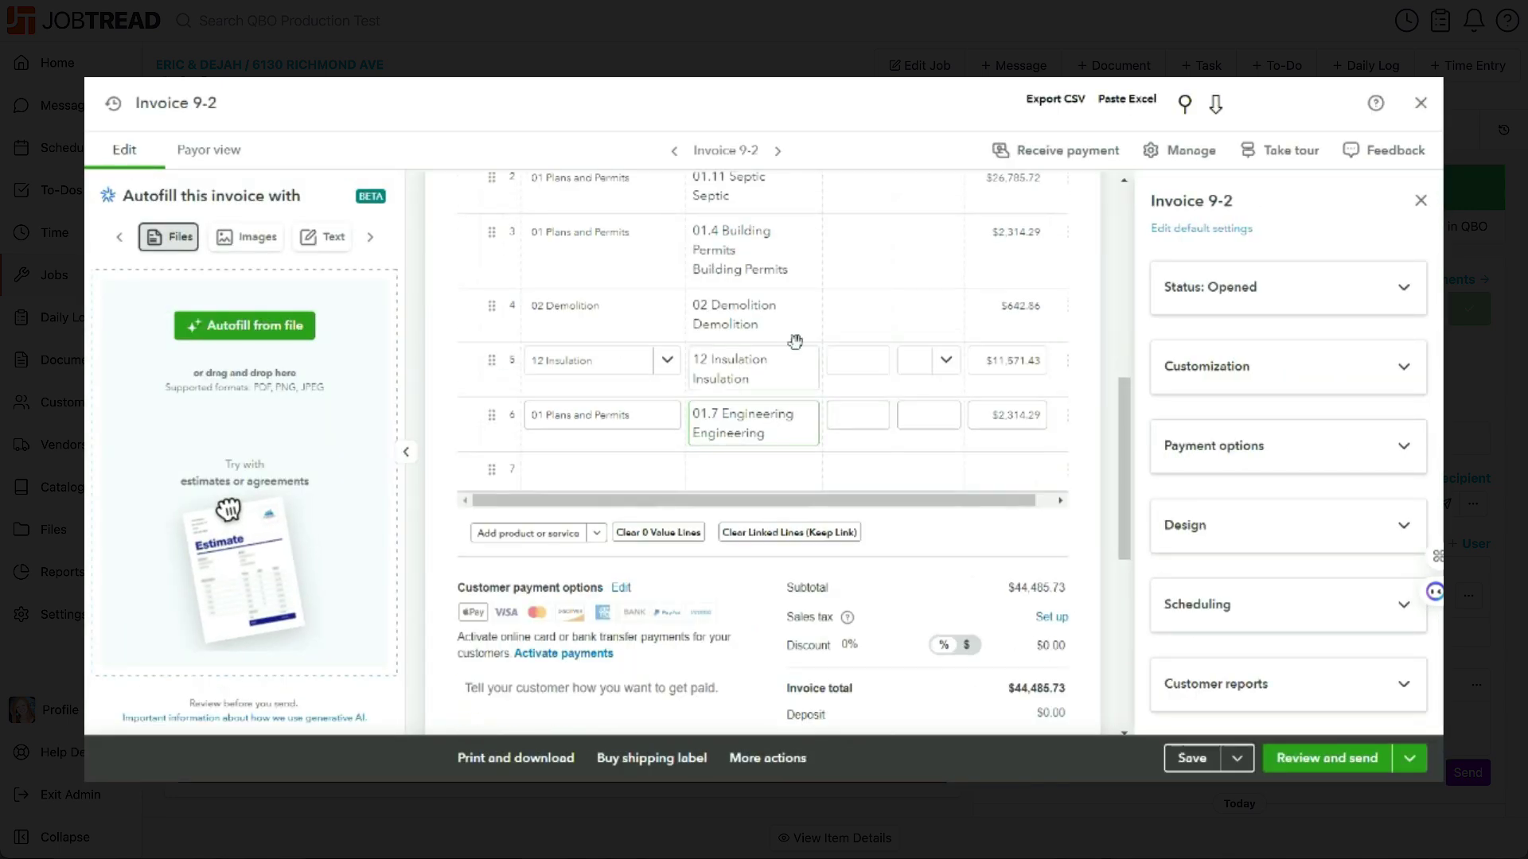
scroll(794, 342, down, 5)
click(728, 535)
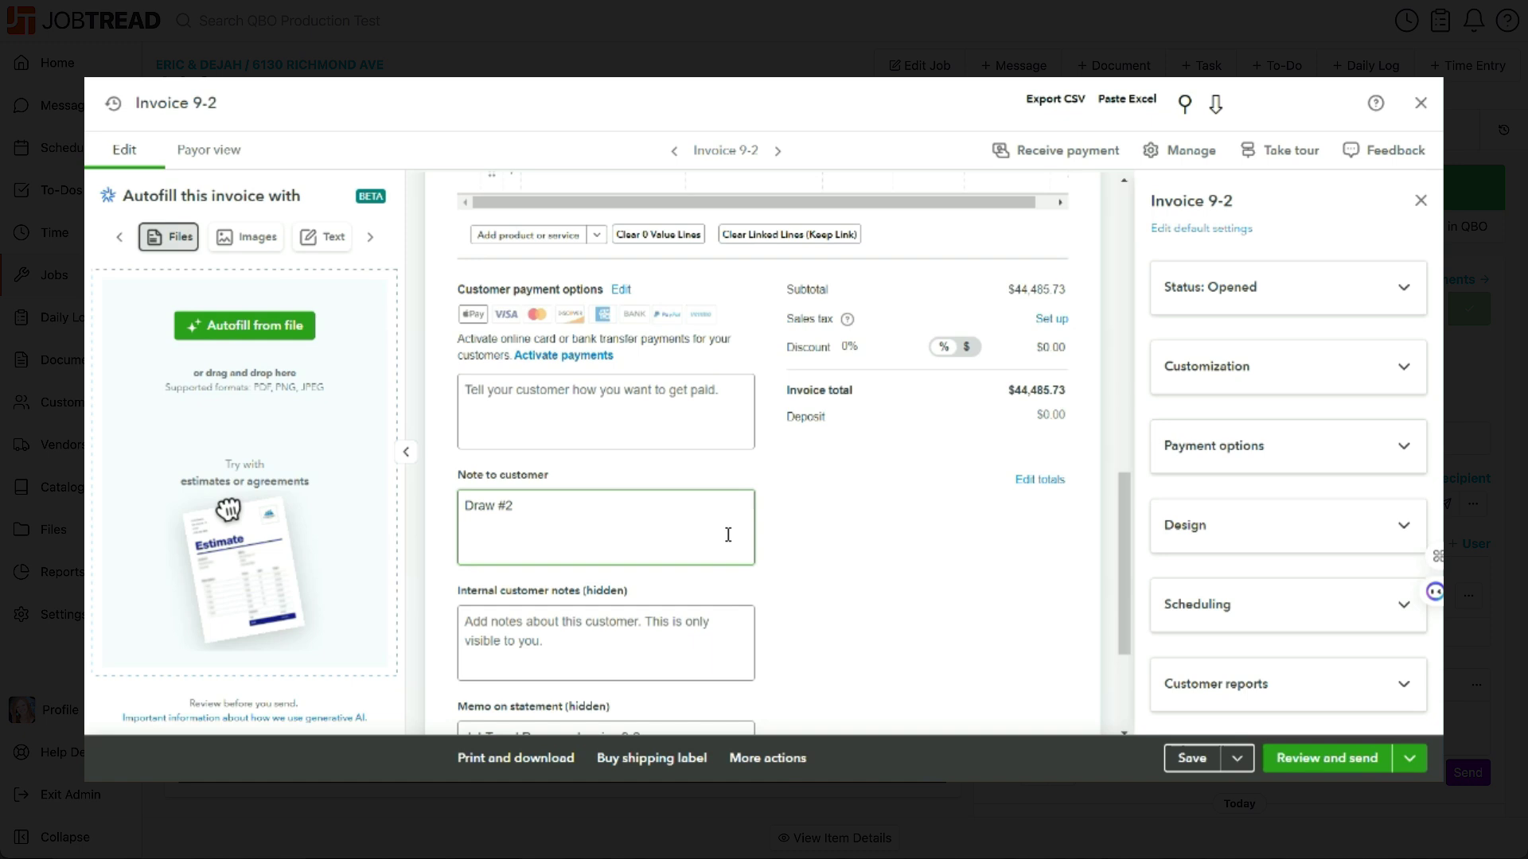
click(534, 516)
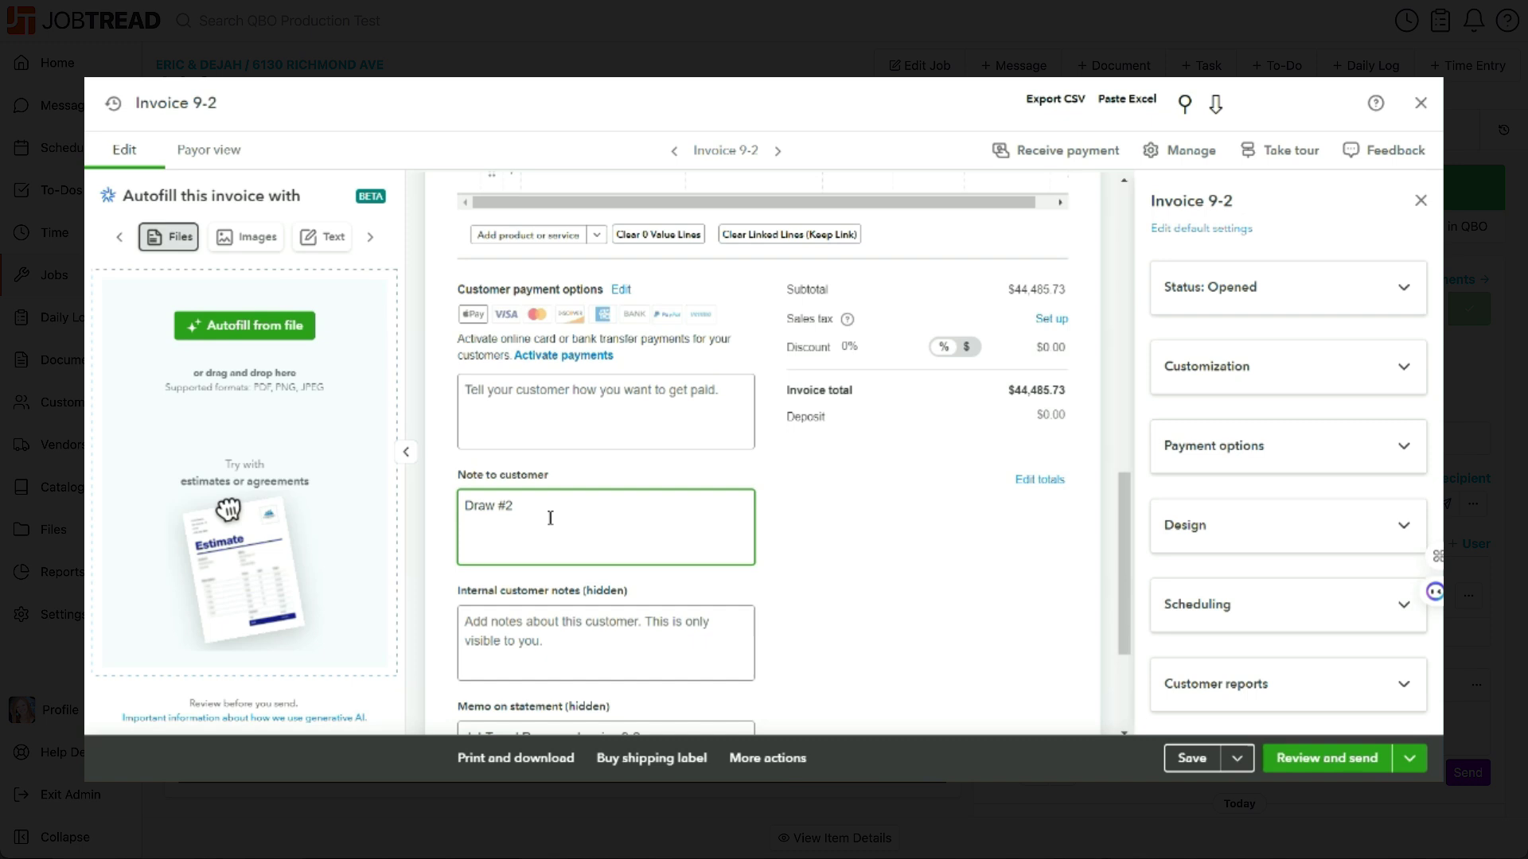
Step: Apply the 'NO Line Item details' design template to invoice 9-2 and generate its PDF
click(1269, 532)
scroll(1273, 535, down, 4)
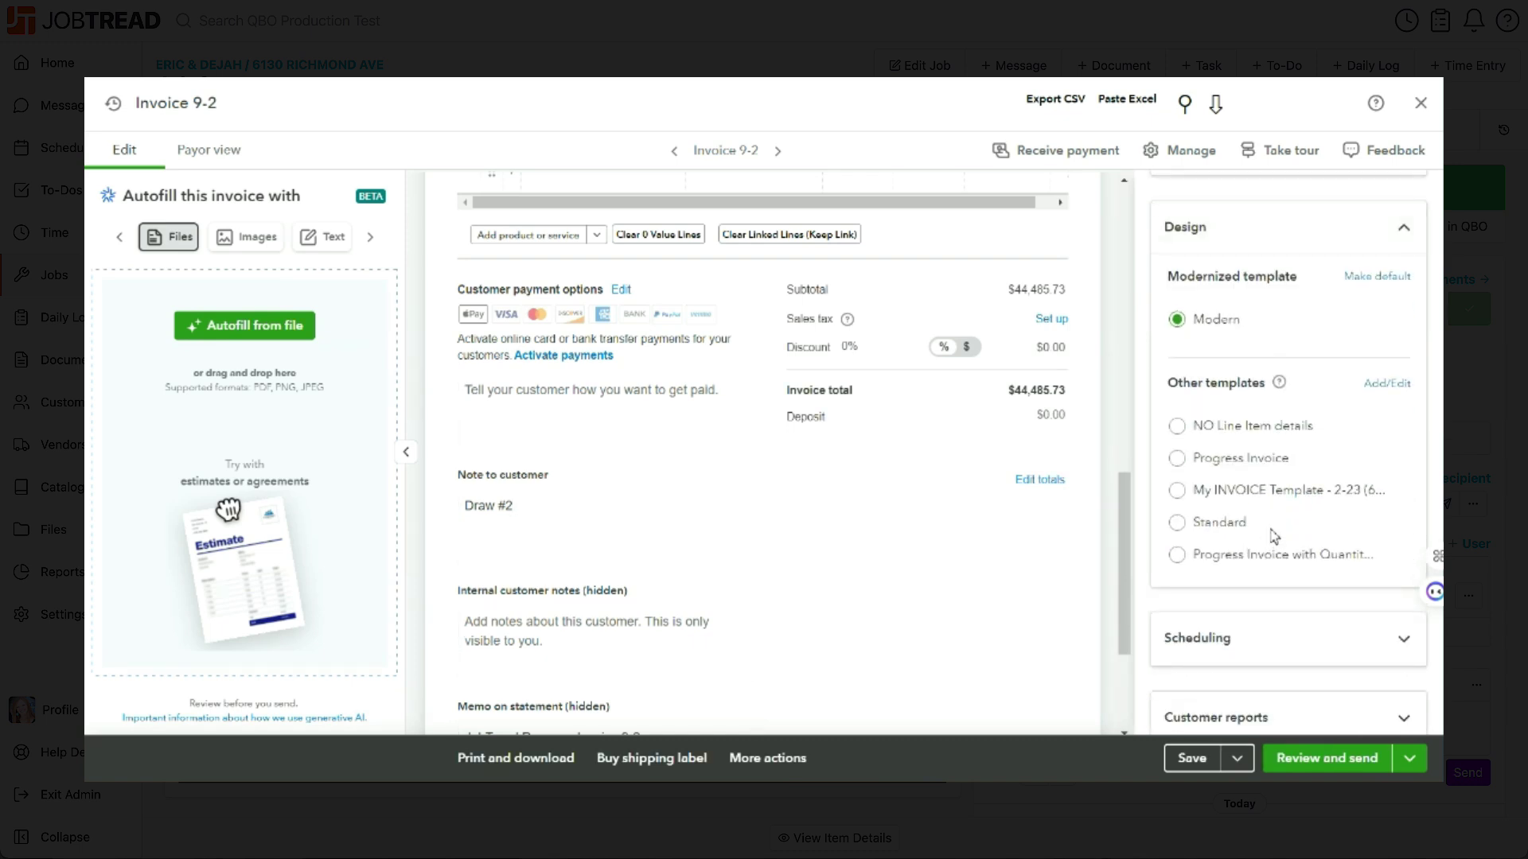
click(1177, 428)
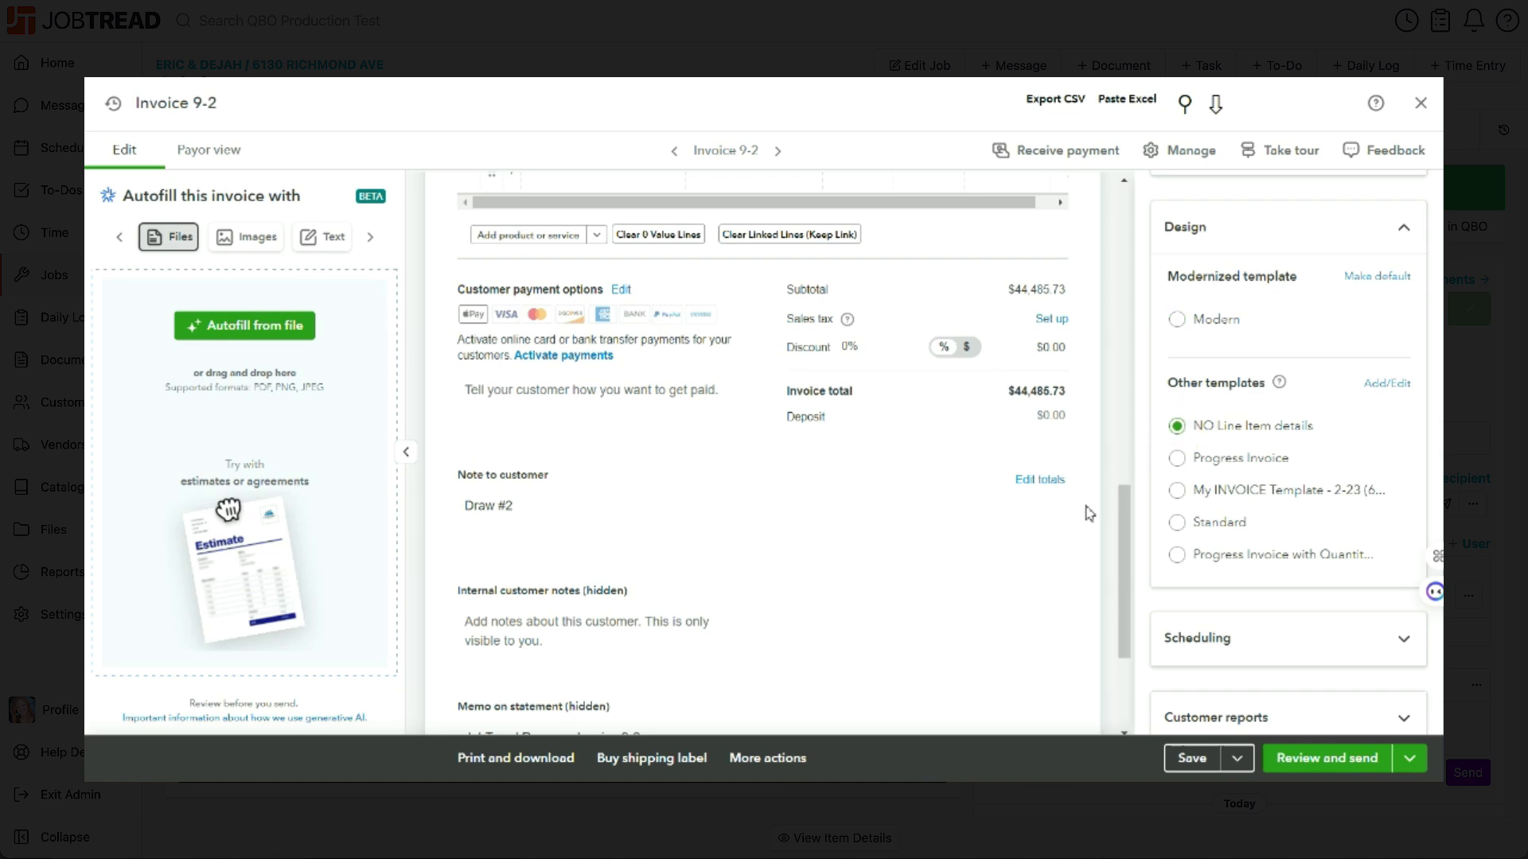
click(549, 759)
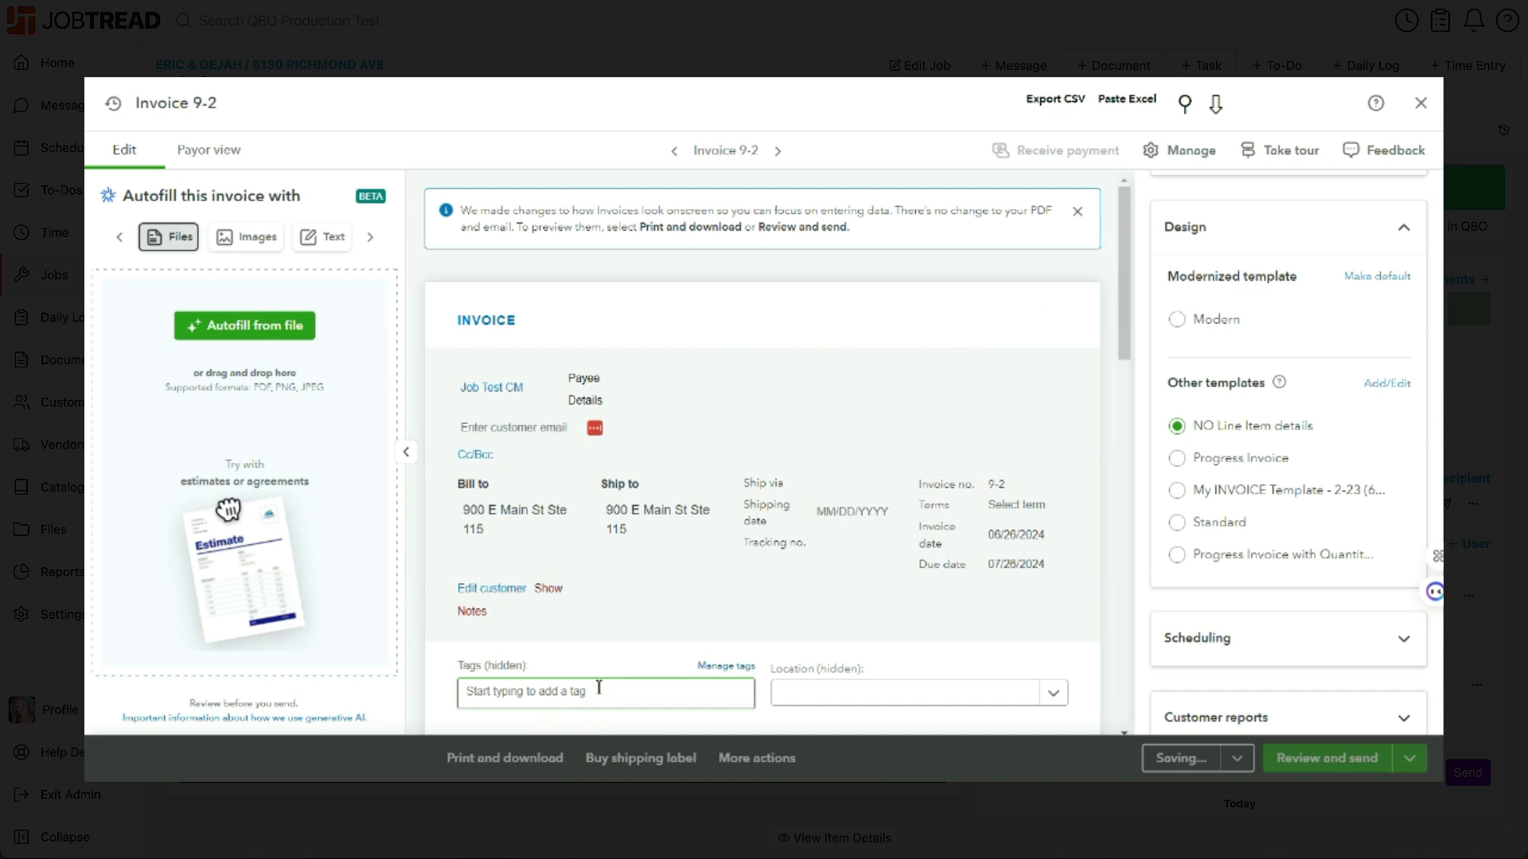